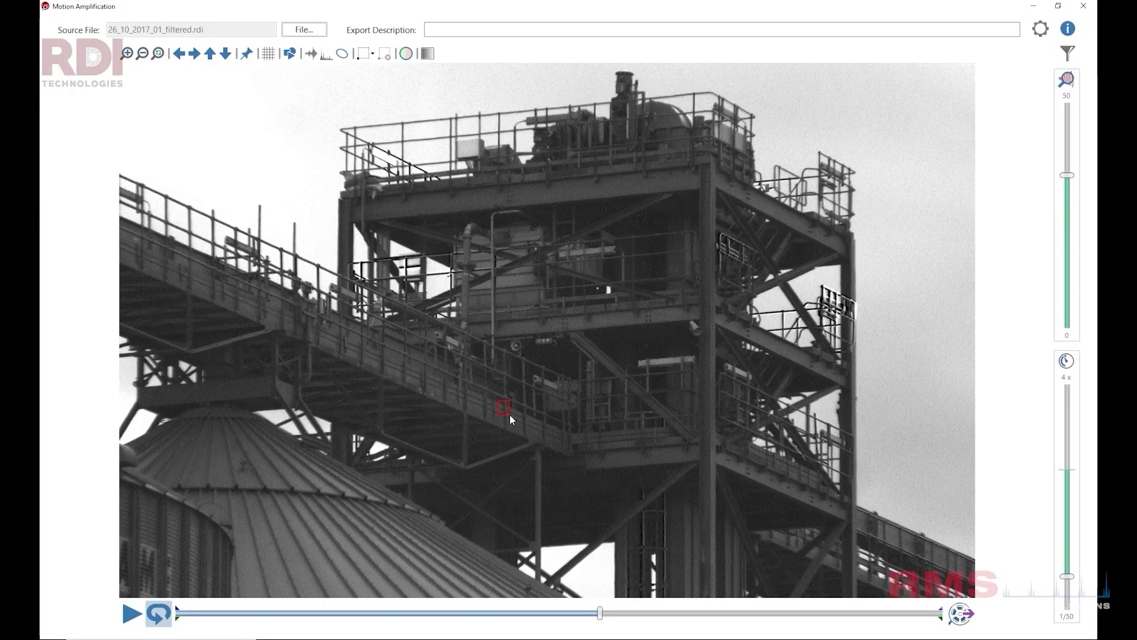
Place a measurement ROI on a tower walkway point to show its spectrum and waveform
{"action": "left_click", "coordinate": [512, 415]}
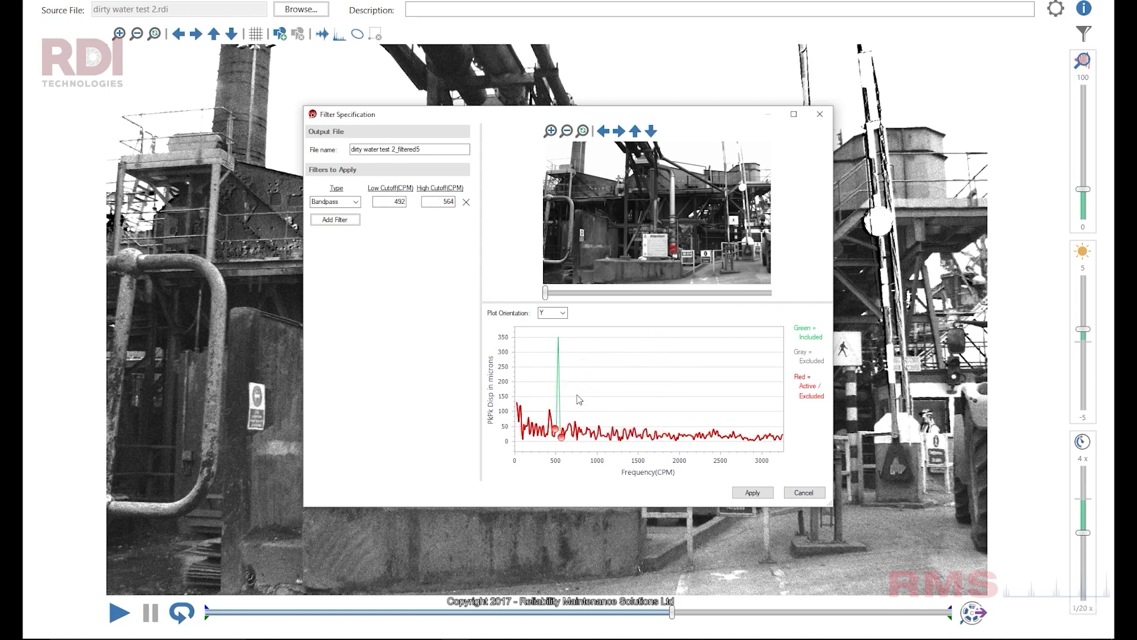
Apply the 492–564 CPM bandpass filter to produce a filtered copy of the recording
{"action": "left_click", "coordinate": [746, 493]}
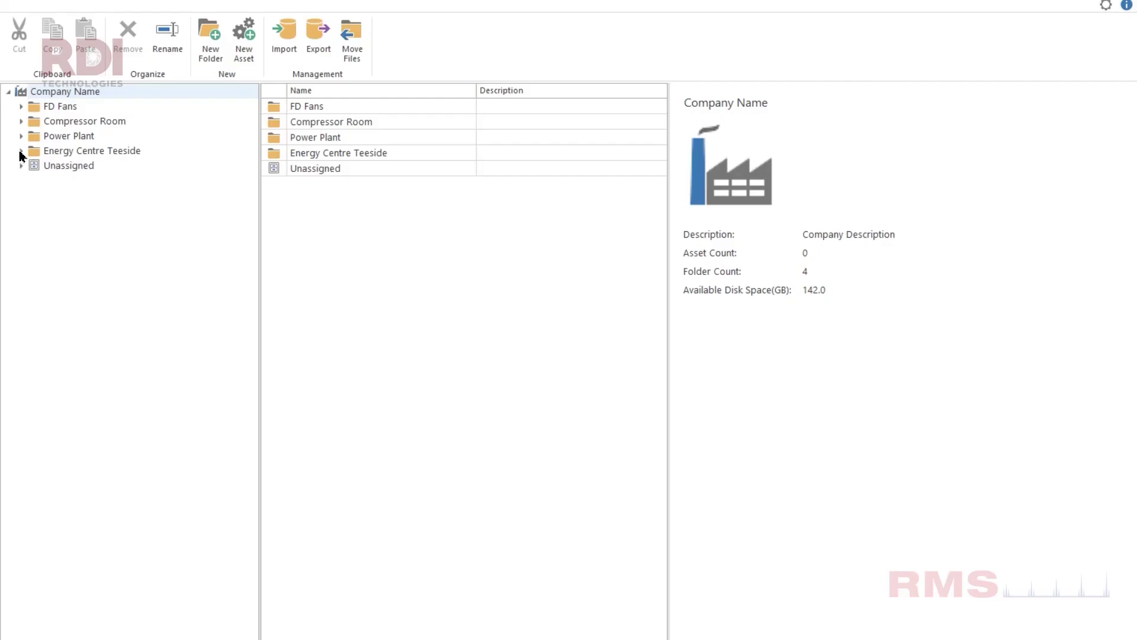
Browse to Solo Motor under B Boiler Feed Pump and view Solo Motor_filtered.rdi details
{"action": "left_click", "coordinate": [38, 167]}
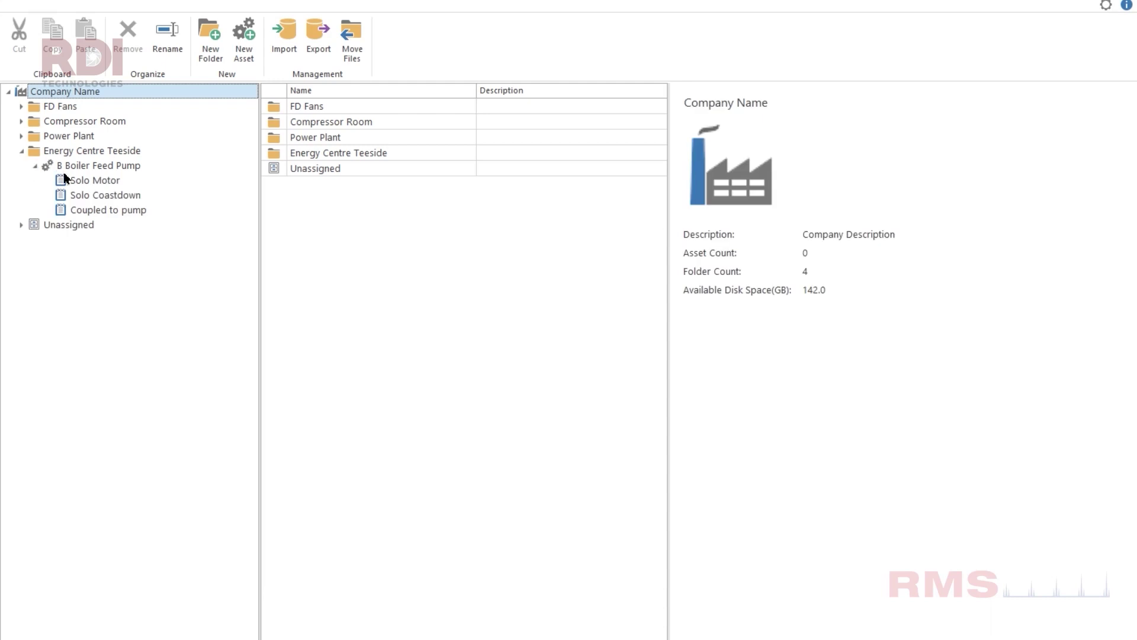
{"action": "left_click", "coordinate": [79, 182]}
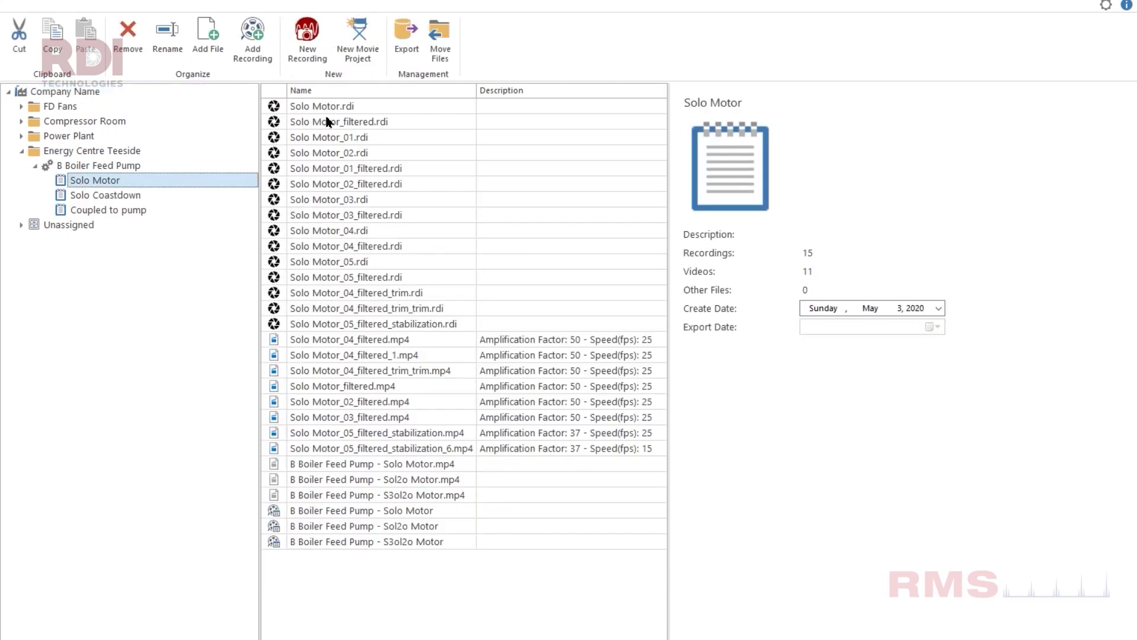
{"action": "left_click", "coordinate": [341, 125]}
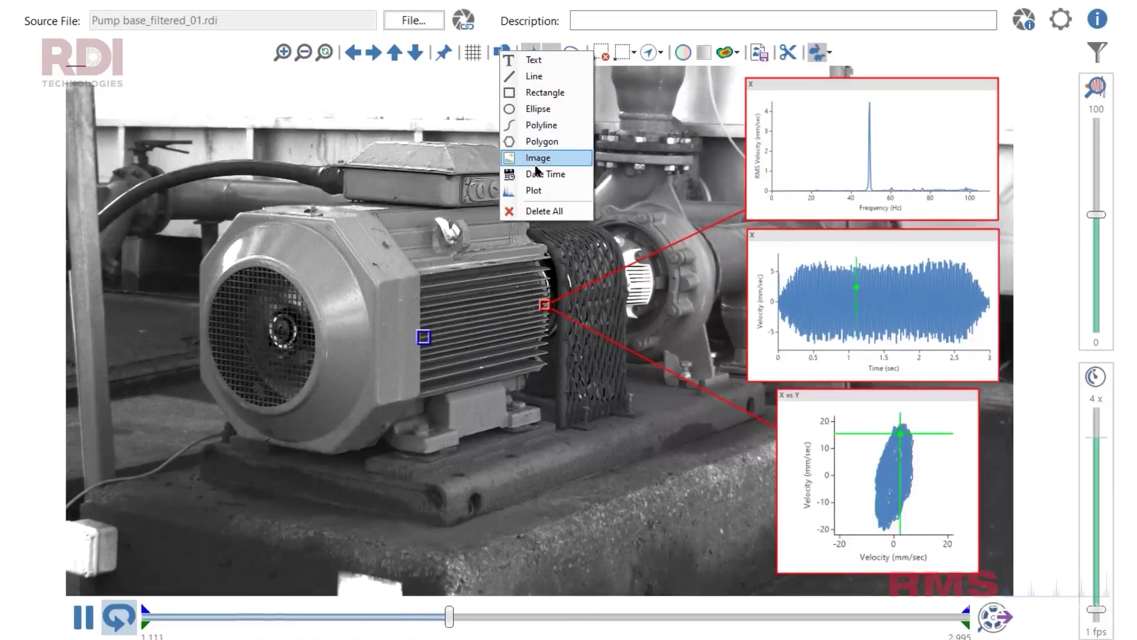
Add an orbit plot annotation at the lower left, linked to the blue ROI
{"action": "left_click", "coordinate": [536, 189]}
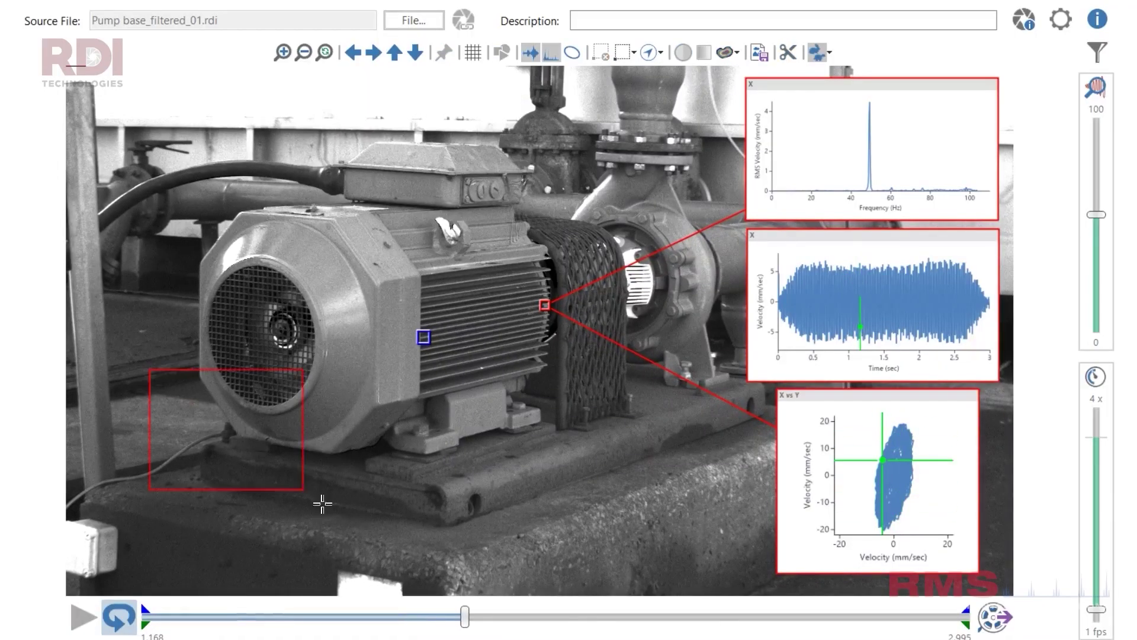
{"action": "left_click_drag", "start_coordinate": [149, 371], "coordinate": [366, 562]}
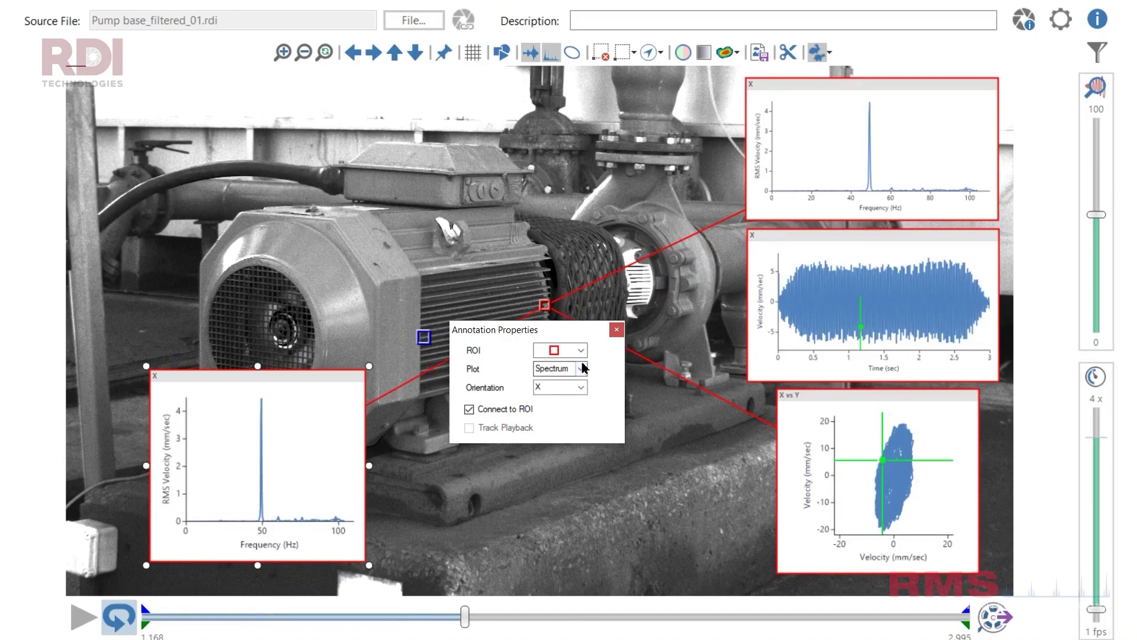
{"action": "left_click", "coordinate": [560, 401]}
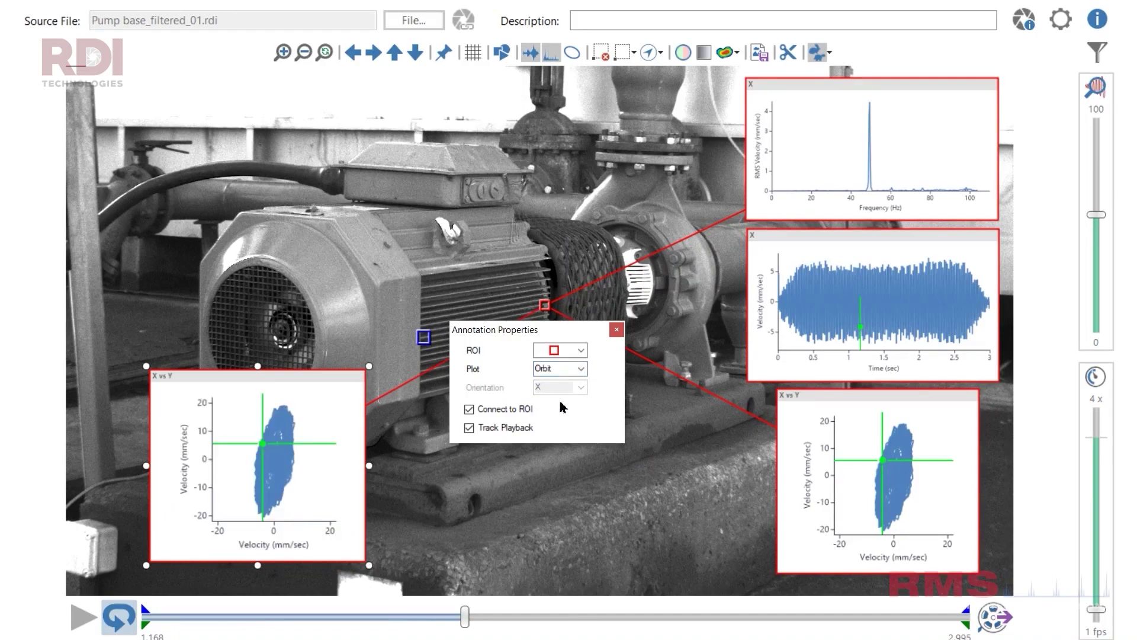
{"action": "left_click", "coordinate": [564, 372]}
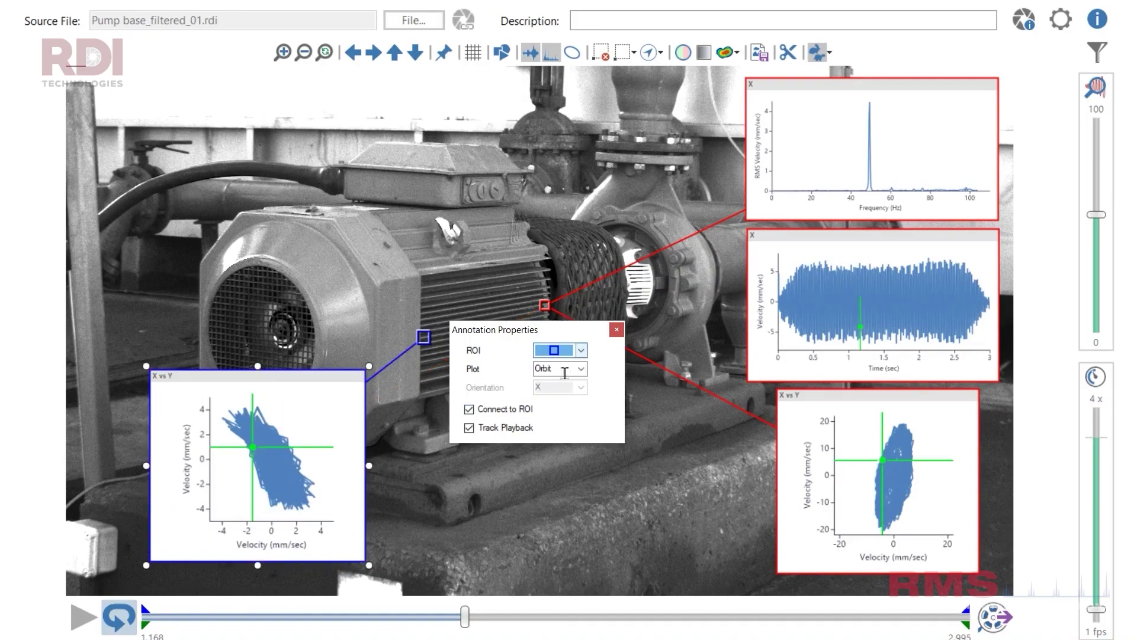
{"action": "left_click", "coordinate": [185, 587]}
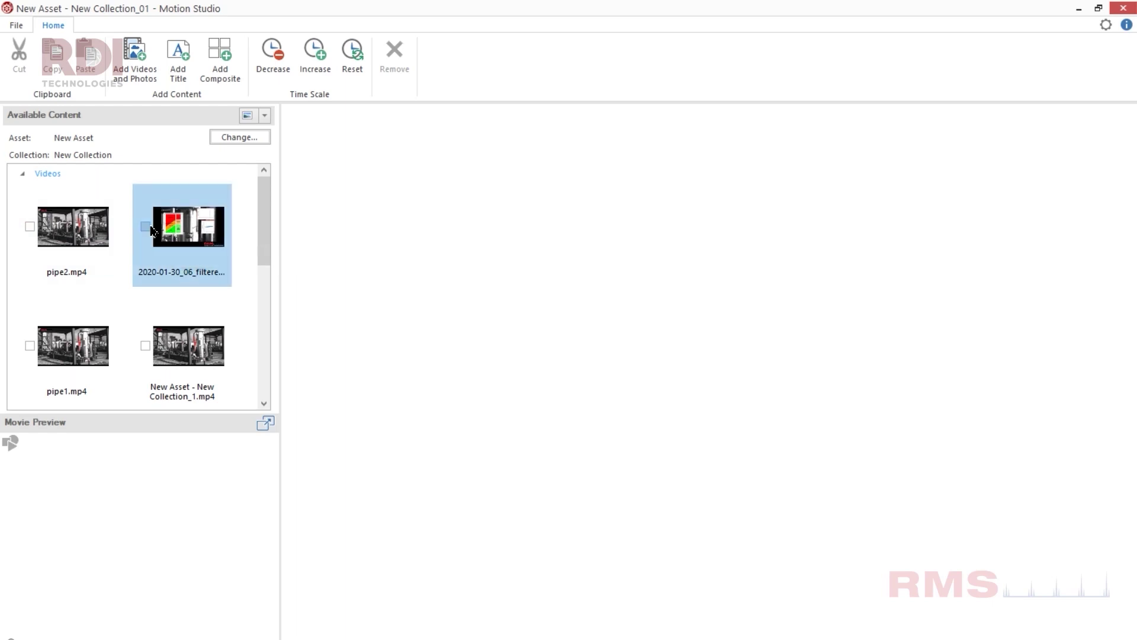
Add the colour-mapped video, pipe2.mp4, pipe1.mp4 and New Asset - New Collection_1.mp4 to the timeline
{"action": "left_click", "coordinate": [146, 226]}
{"action": "left_click", "coordinate": [31, 228]}
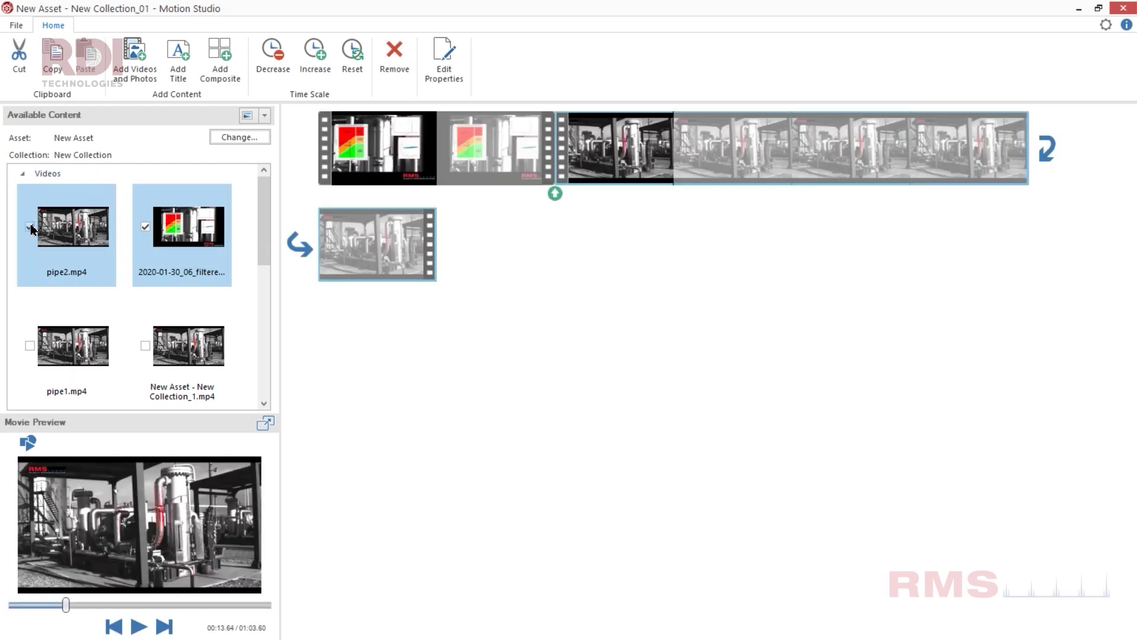
{"action": "left_click", "coordinate": [30, 345]}
{"action": "left_click", "coordinate": [145, 346]}
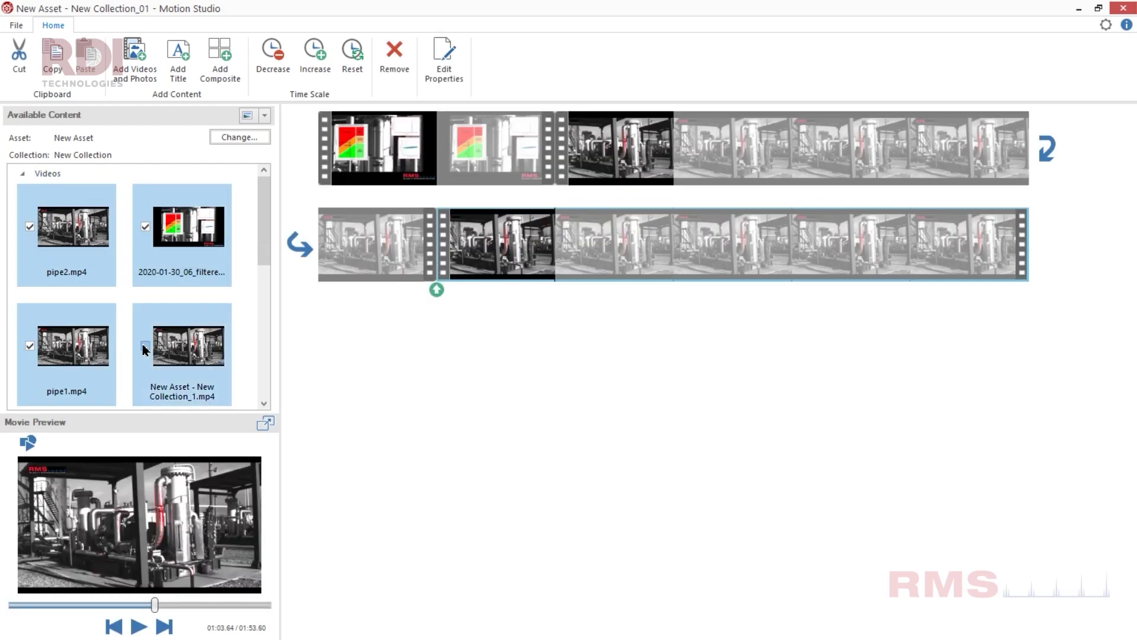
{"action": "left_click_drag", "start_coordinate": [261, 237], "coordinate": [262, 294]}
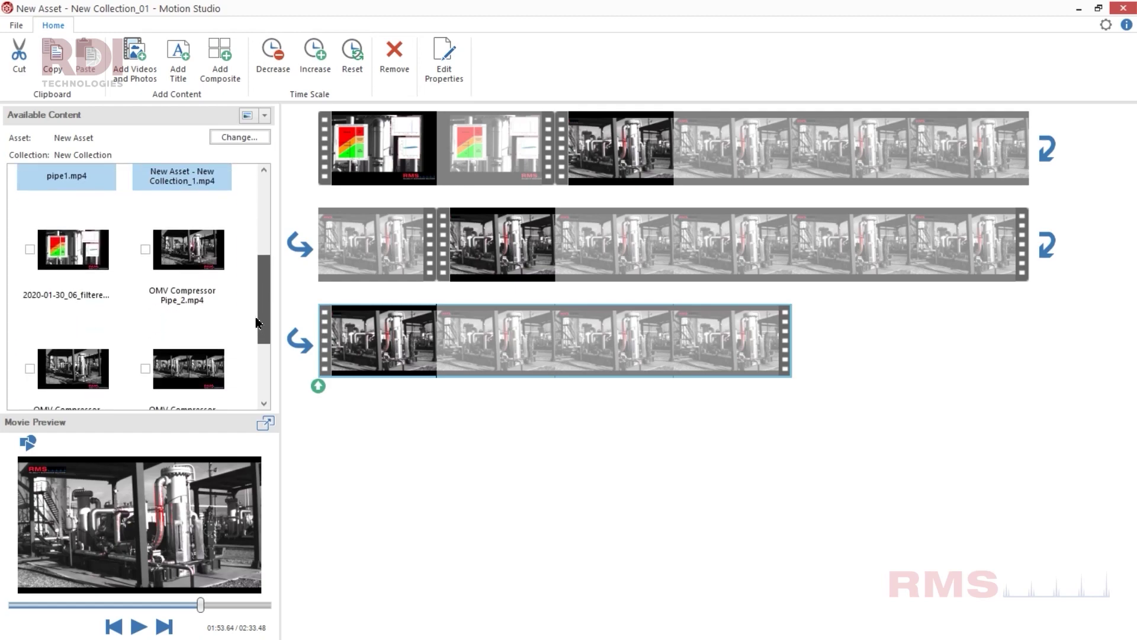
Add the OMV Compressor Pipe video to the end of the timeline
{"action": "left_click", "coordinate": [145, 360]}
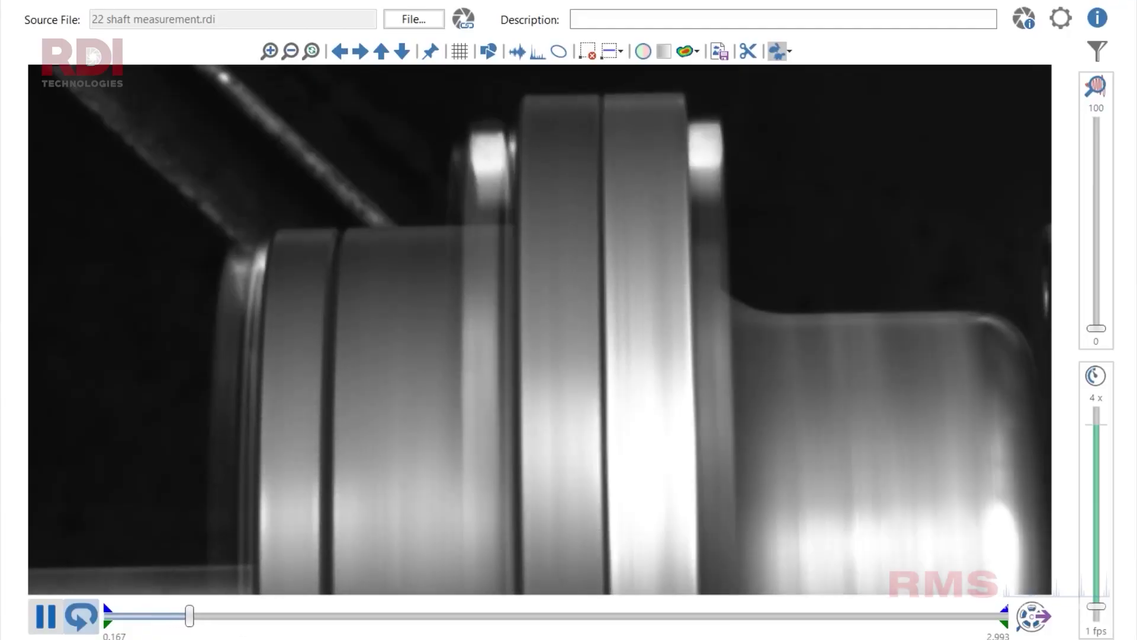
Pause and place Horizontal Shaft ROIs on the left (red) and right (blue) coupling tops
{"action": "left_click", "coordinate": [32, 620]}
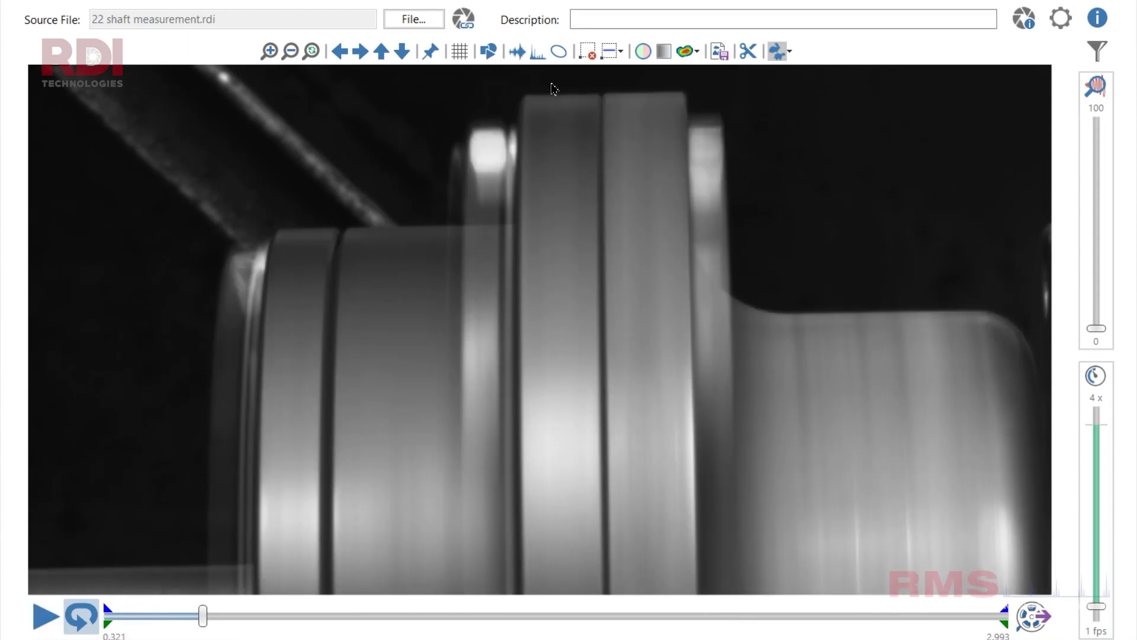
{"action": "left_click", "coordinate": [623, 52]}
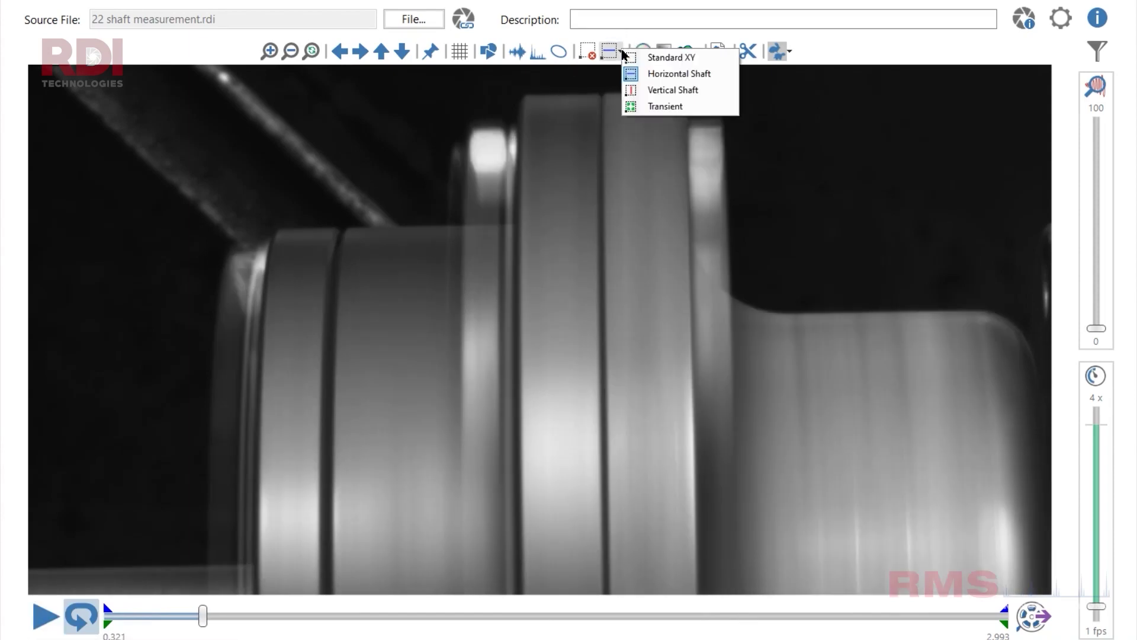
{"action": "left_click", "coordinate": [680, 74]}
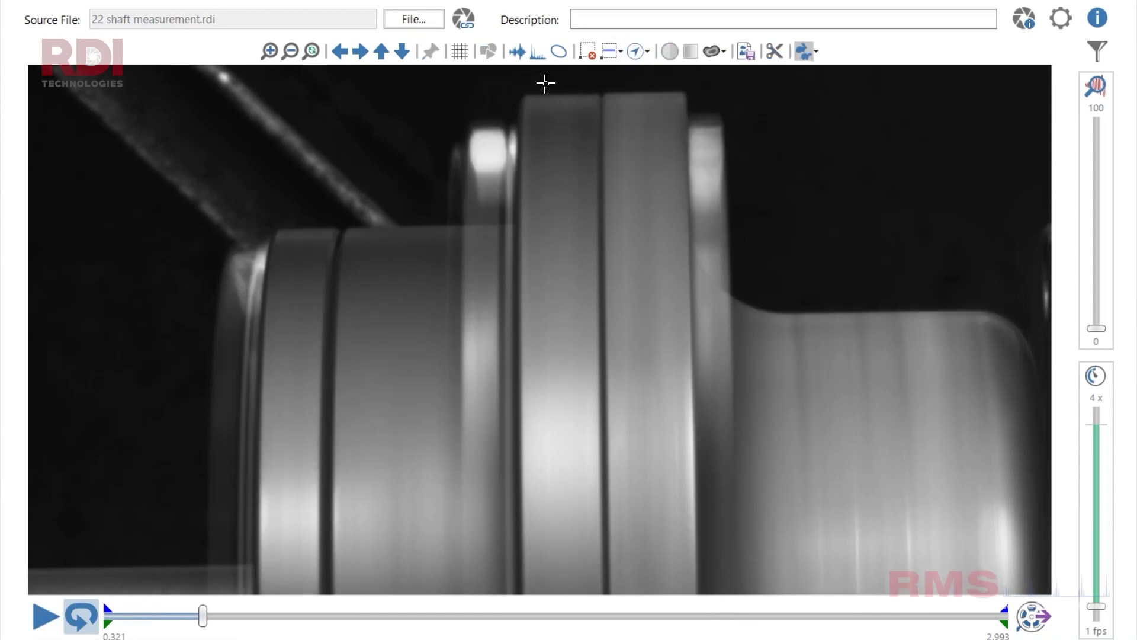
{"action": "left_click_drag", "start_coordinate": [544, 84], "coordinate": [587, 114]}
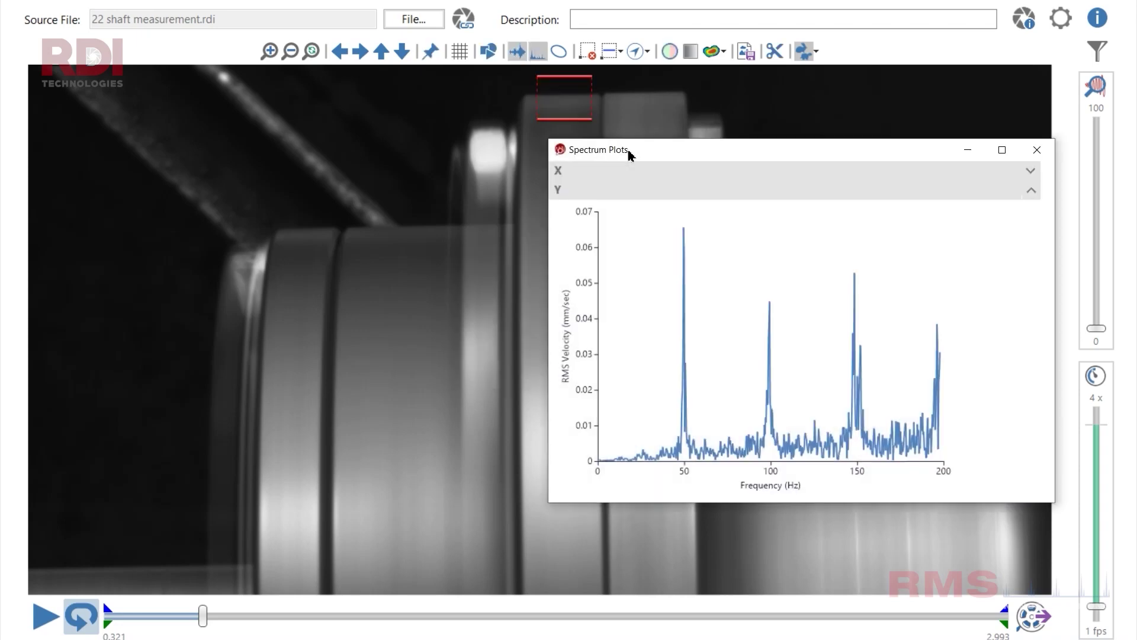
{"action": "left_click", "coordinate": [615, 53]}
{"action": "left_click", "coordinate": [628, 75]}
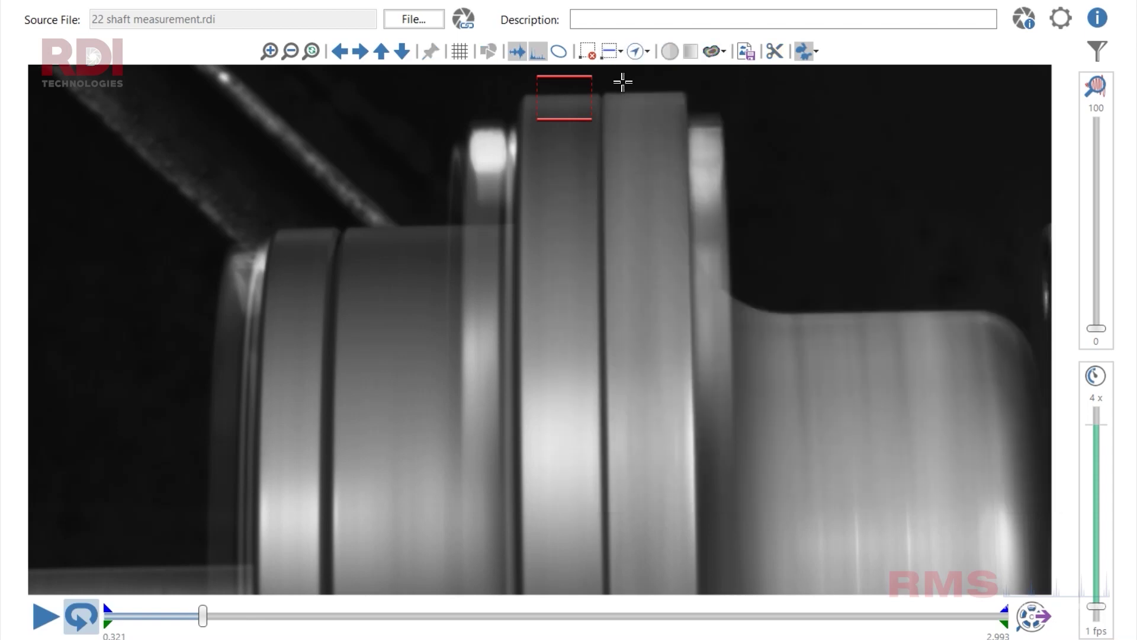
{"action": "left_click_drag", "start_coordinate": [670, 120], "coordinate": [669, 120]}
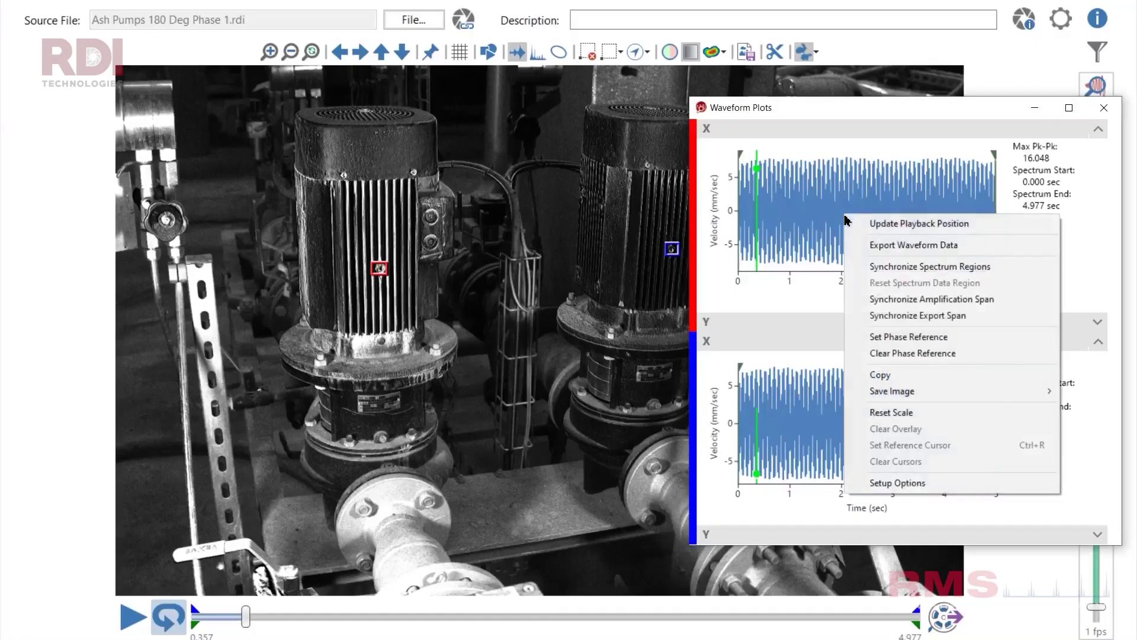
Set the red motor waveform as the 49.04 Hz phase reference, then resume playback
{"action": "left_click", "coordinate": [886, 338]}
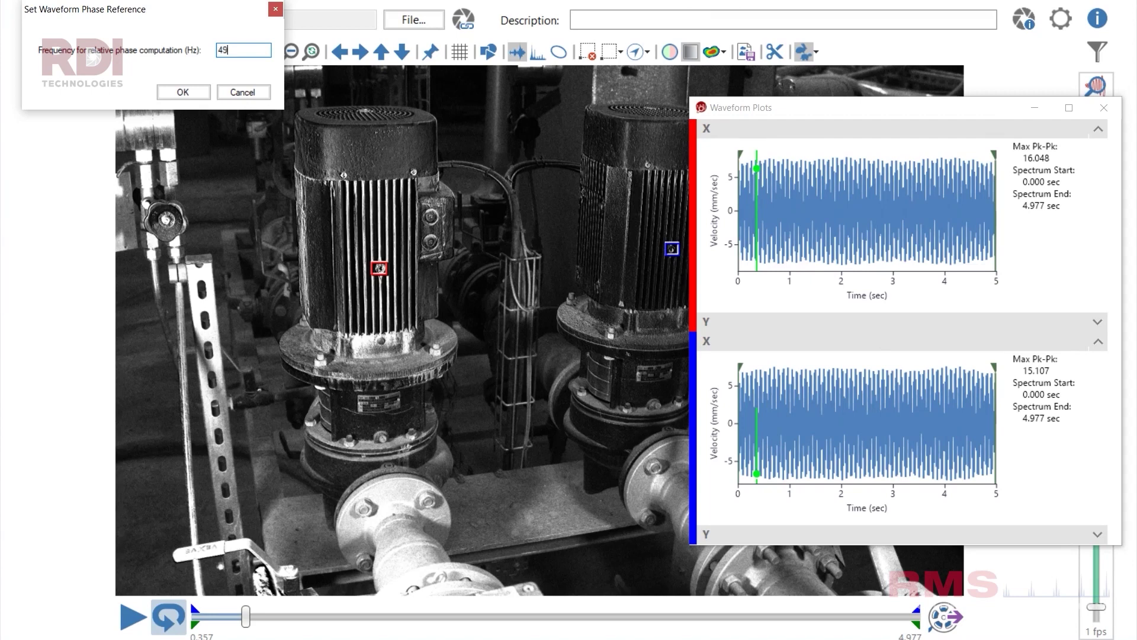
{"action": "left_click", "coordinate": [180, 92]}
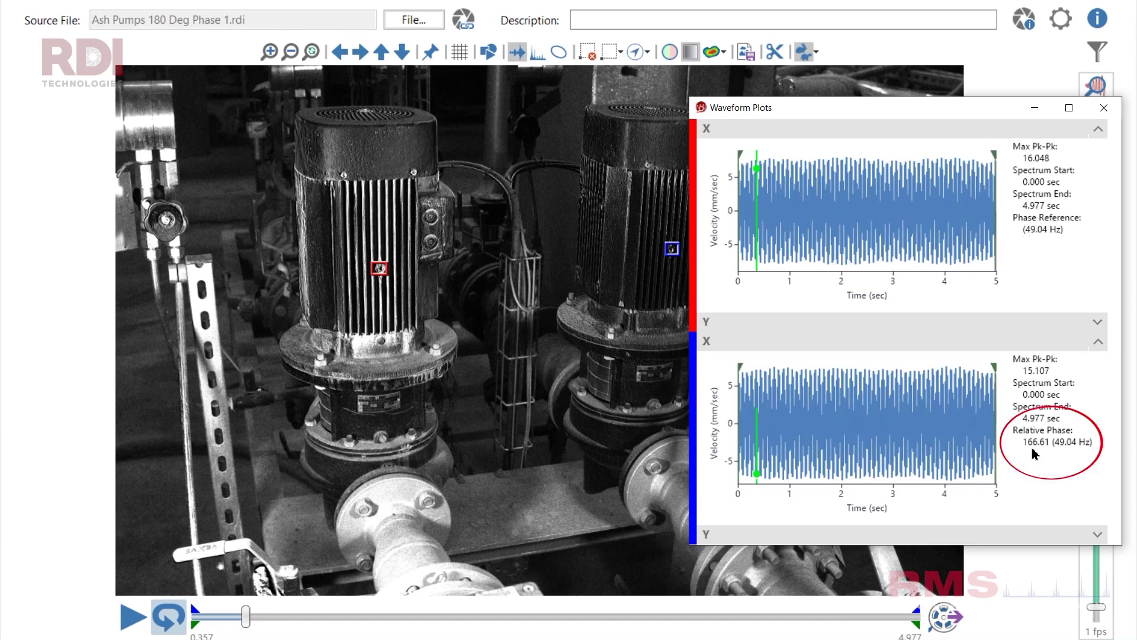
{"action": "left_click", "coordinate": [133, 615]}
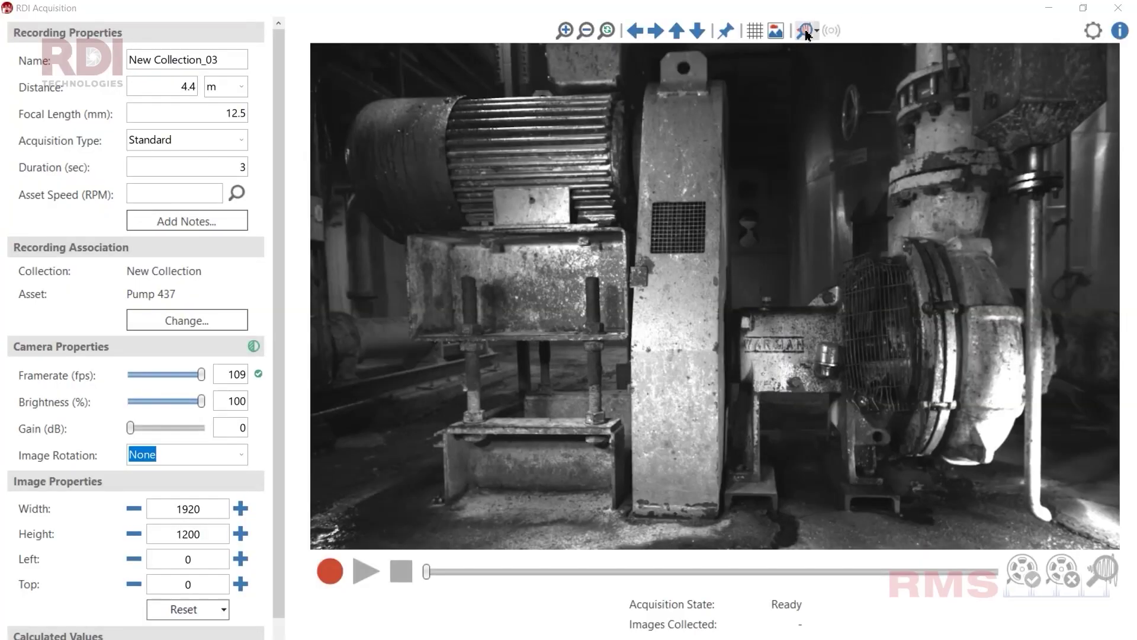
Enable live amplification of the refinery pipework camera feed, showing the amplification sliders
{"action": "left_click", "coordinate": [806, 32]}
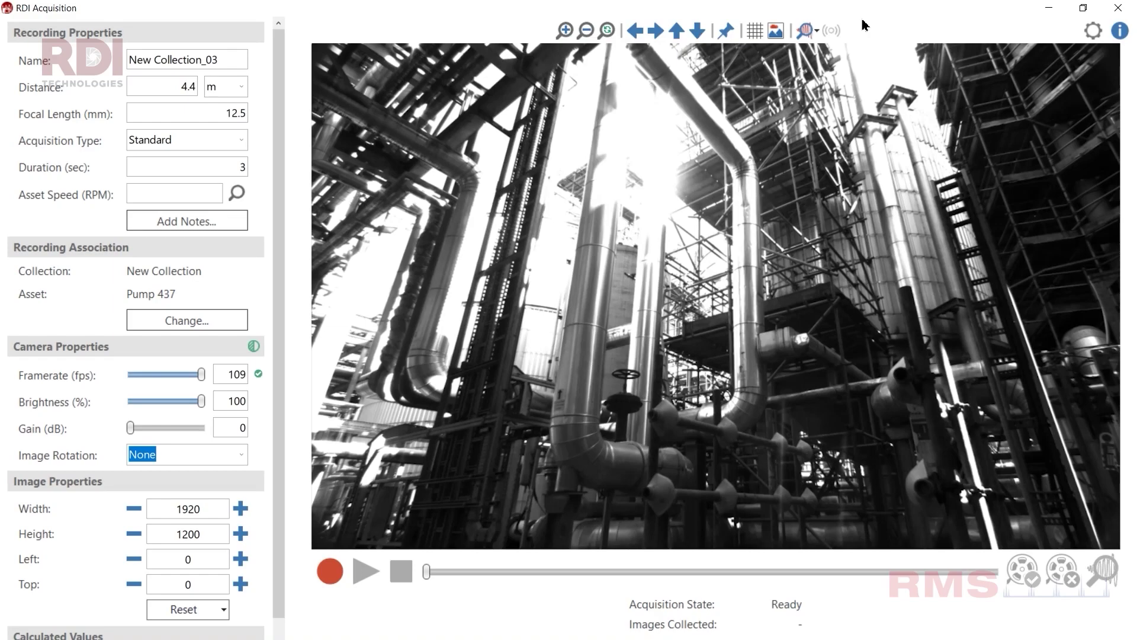
{"action": "left_click", "coordinate": [805, 32]}
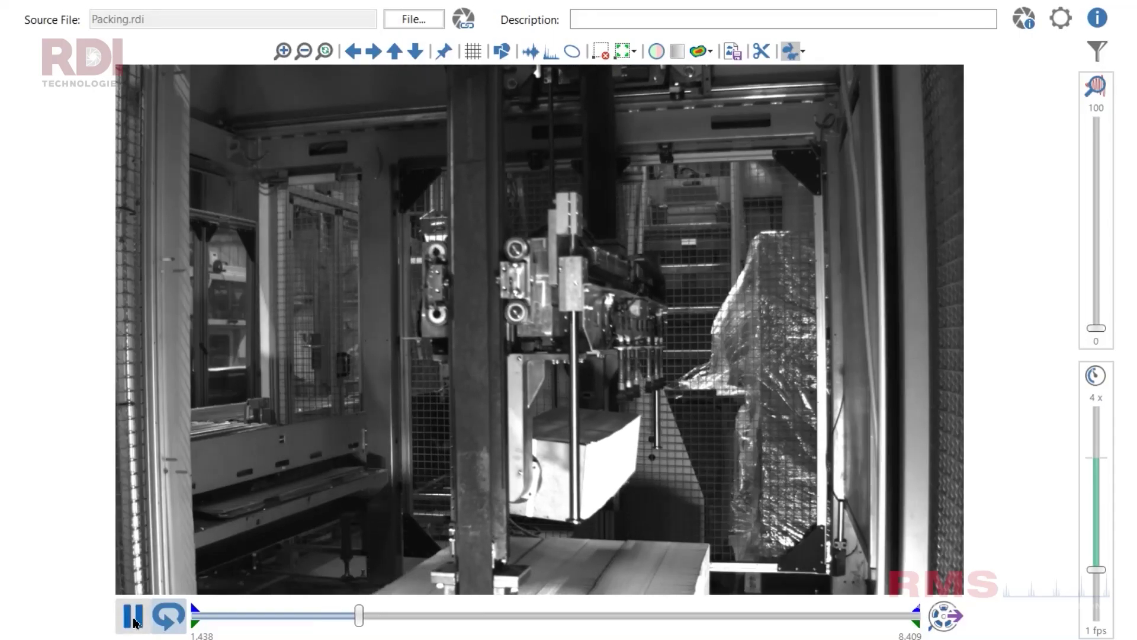
Pause and run a Transient measurement on the moving carriage to get its waveforms
{"action": "left_click", "coordinate": [132, 616]}
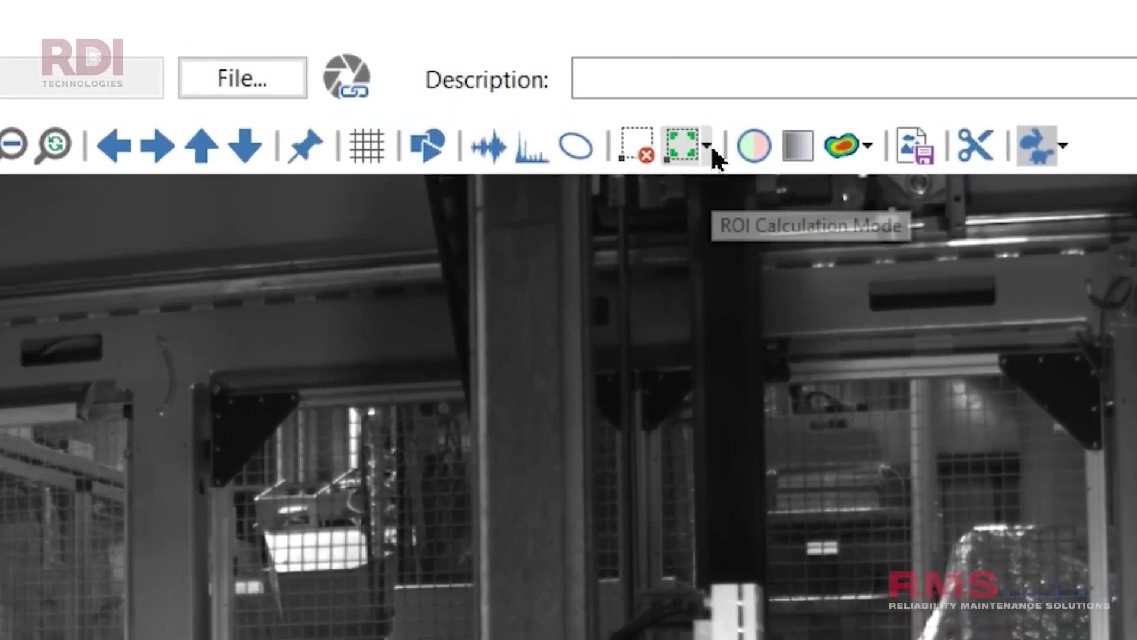
{"action": "left_click", "coordinate": [634, 51]}
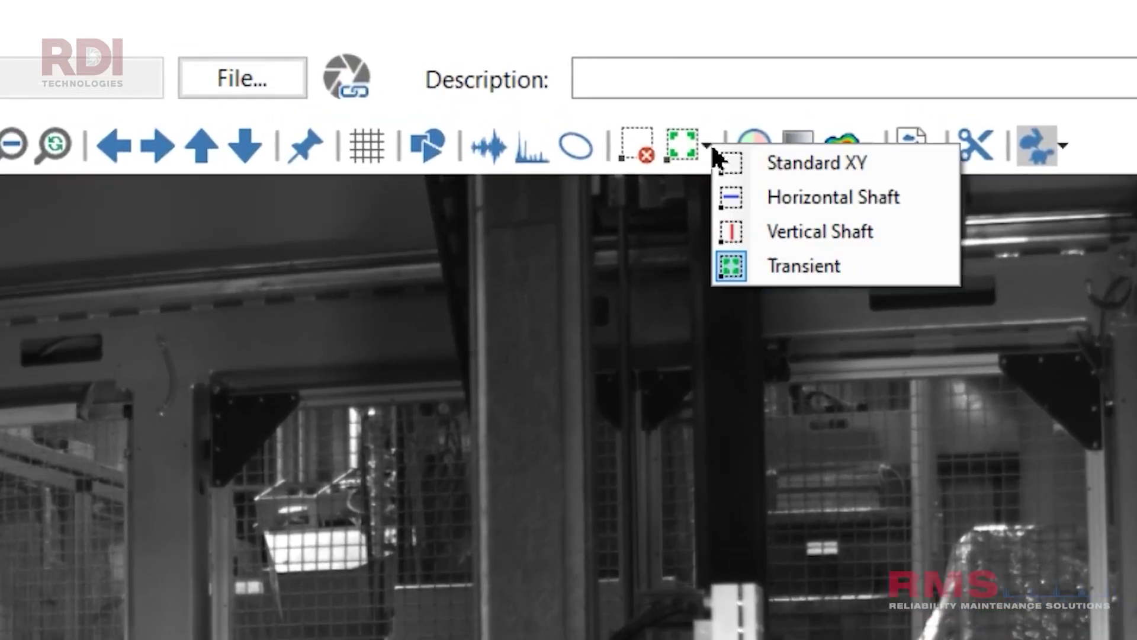
{"action": "left_click", "coordinate": [772, 271]}
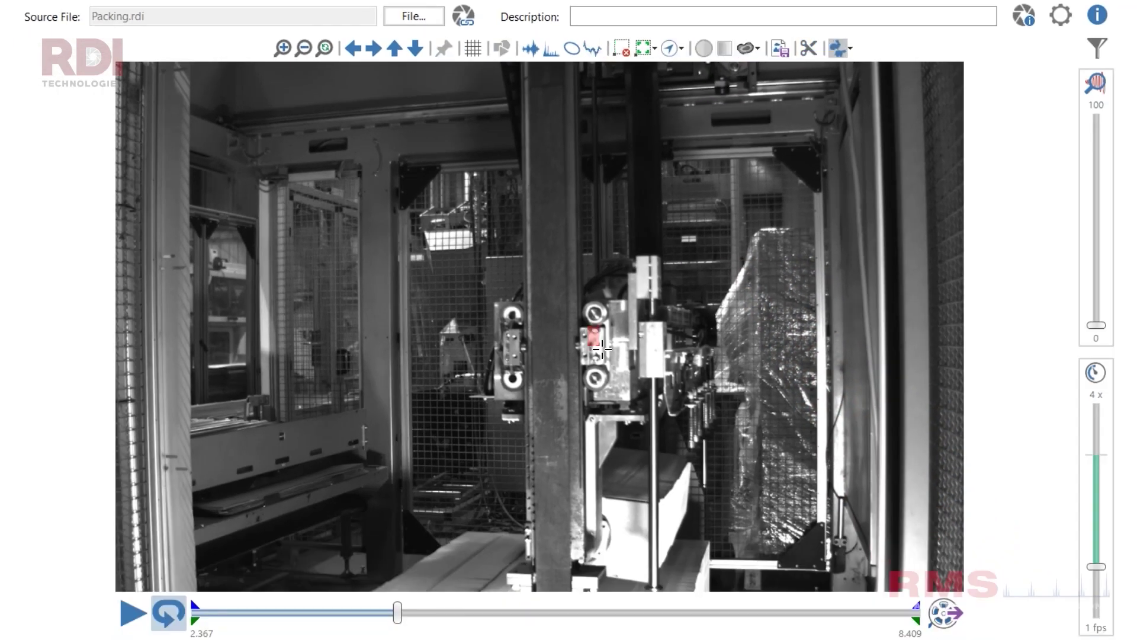
{"action": "left_click", "coordinate": [607, 364]}
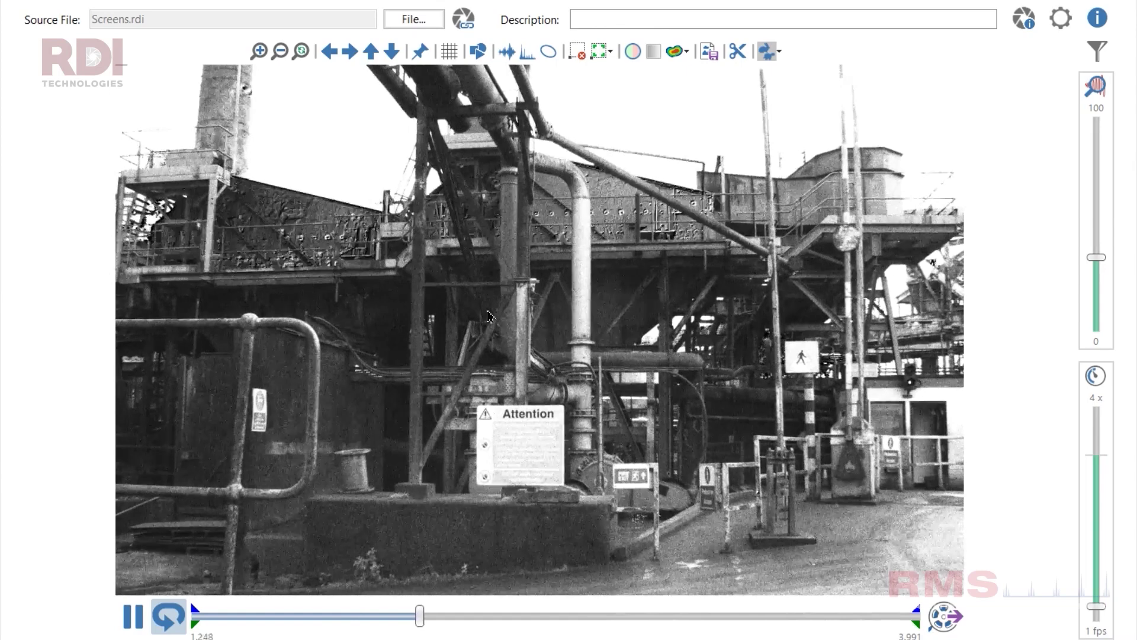
Pause the Screens video, set amplification to 0, and open its Motion Map
{"action": "left_click", "coordinate": [135, 614]}
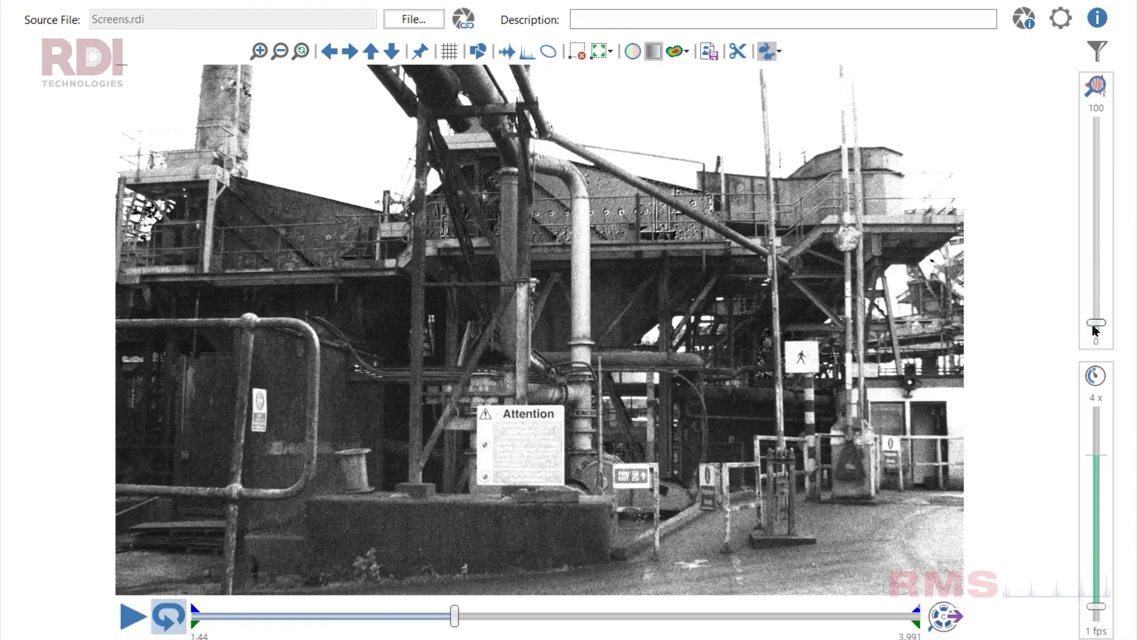
{"action": "left_click_drag", "start_coordinate": [1096, 326], "coordinate": [1096, 338]}
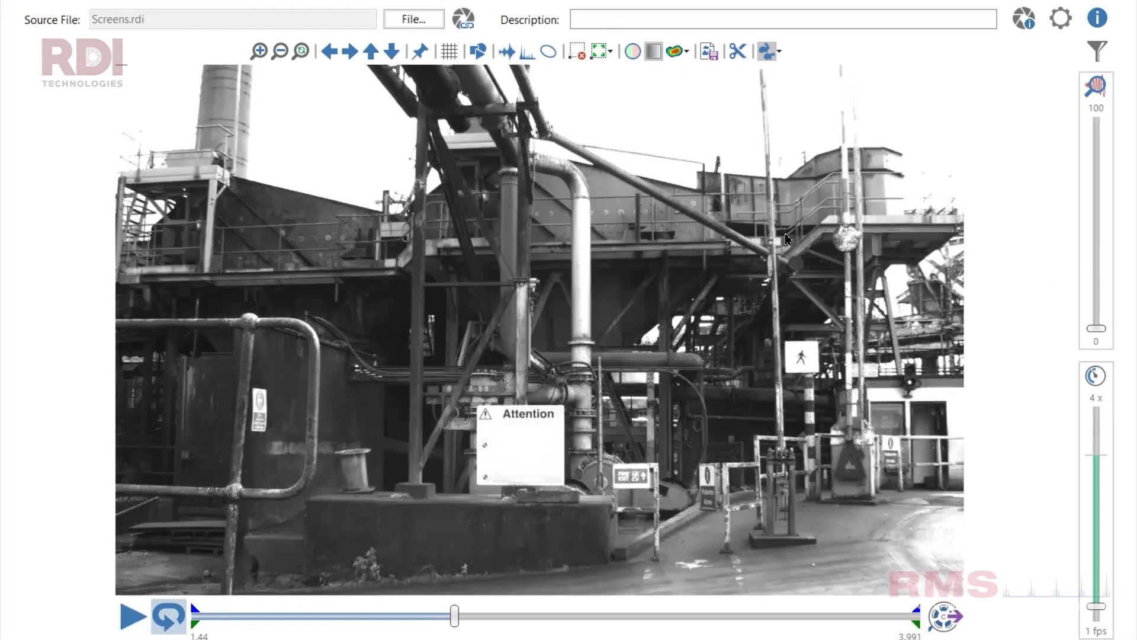
{"action": "left_click", "coordinate": [674, 53]}
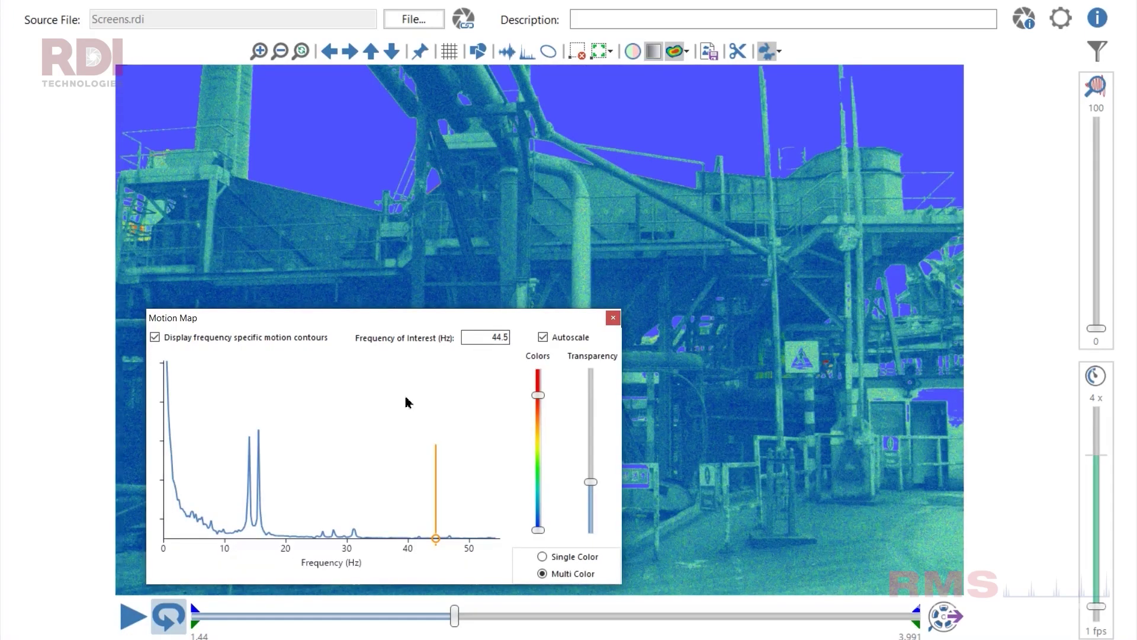
Map Screens motion at the 15.5 Hz and 14 Hz peaks with stronger colours, then open OMV Pipe's map
{"action": "left_click", "coordinate": [260, 457]}
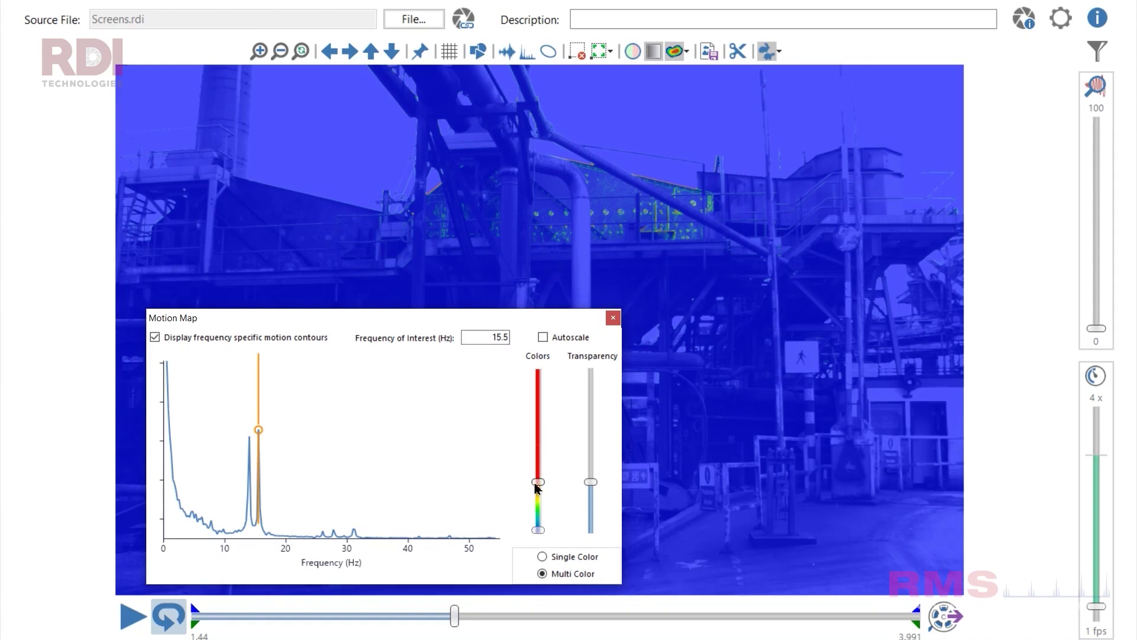
{"action": "left_click_drag", "start_coordinate": [536, 482], "coordinate": [540, 516]}
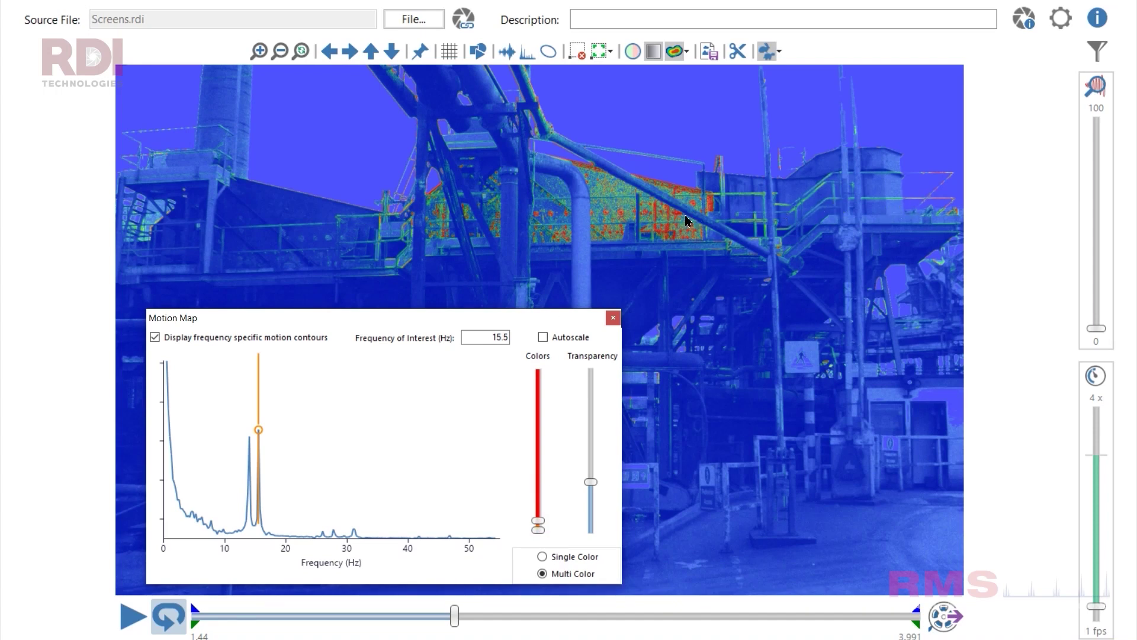
{"action": "left_click", "coordinate": [250, 446]}
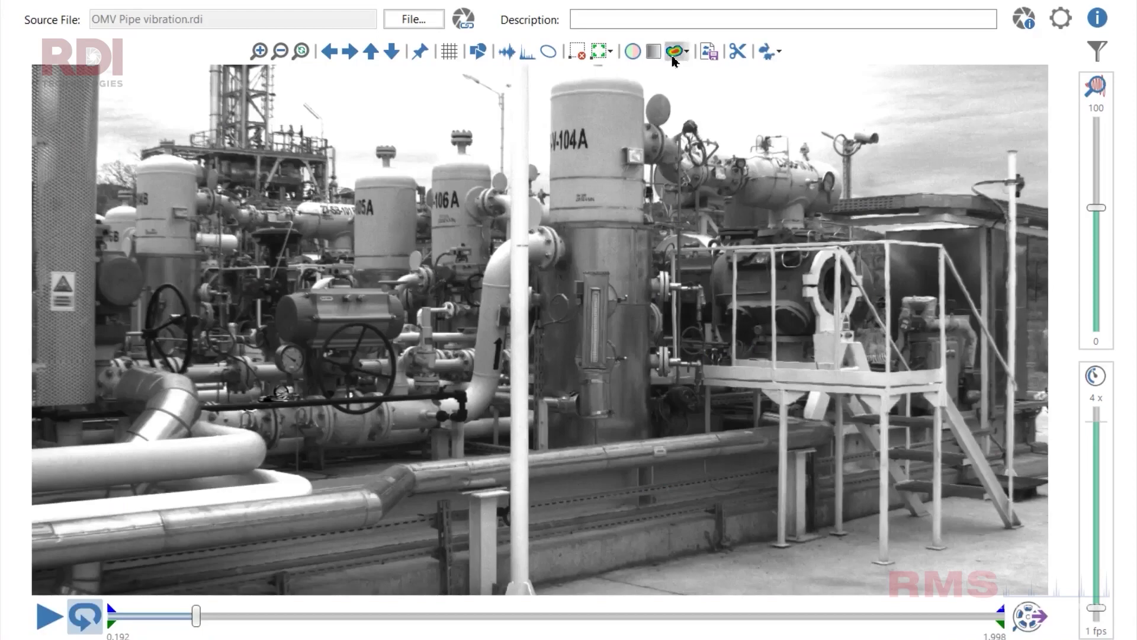
{"action": "left_click", "coordinate": [674, 54]}
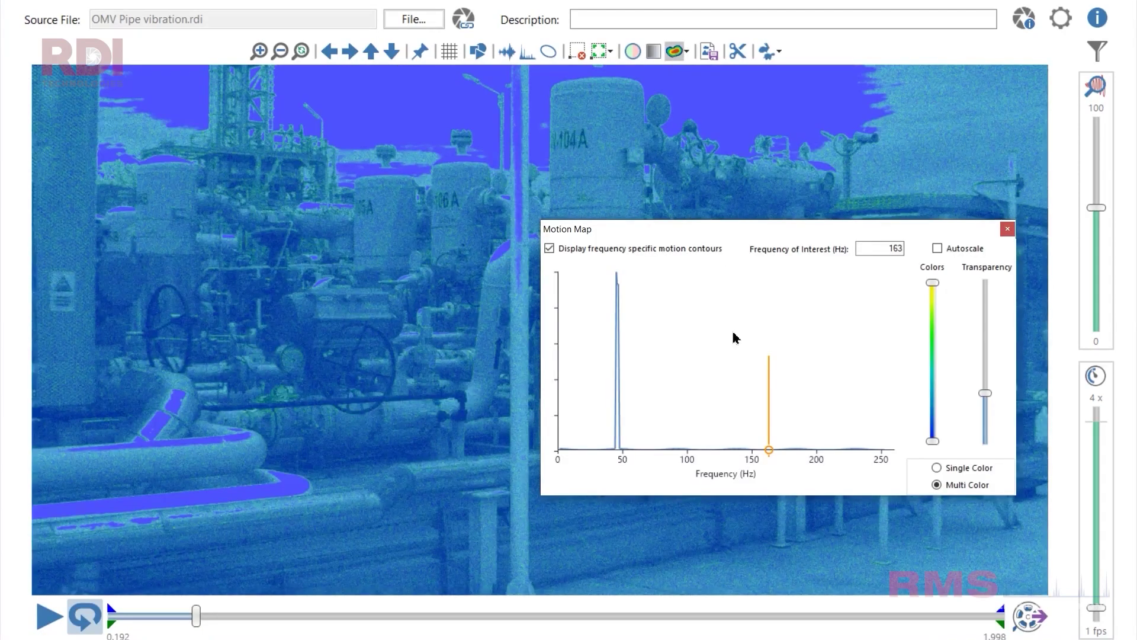
Mark the pipe's 45 Hz motion in a single red colour and slow playback to 1 fps
{"action": "left_click", "coordinate": [937, 468]}
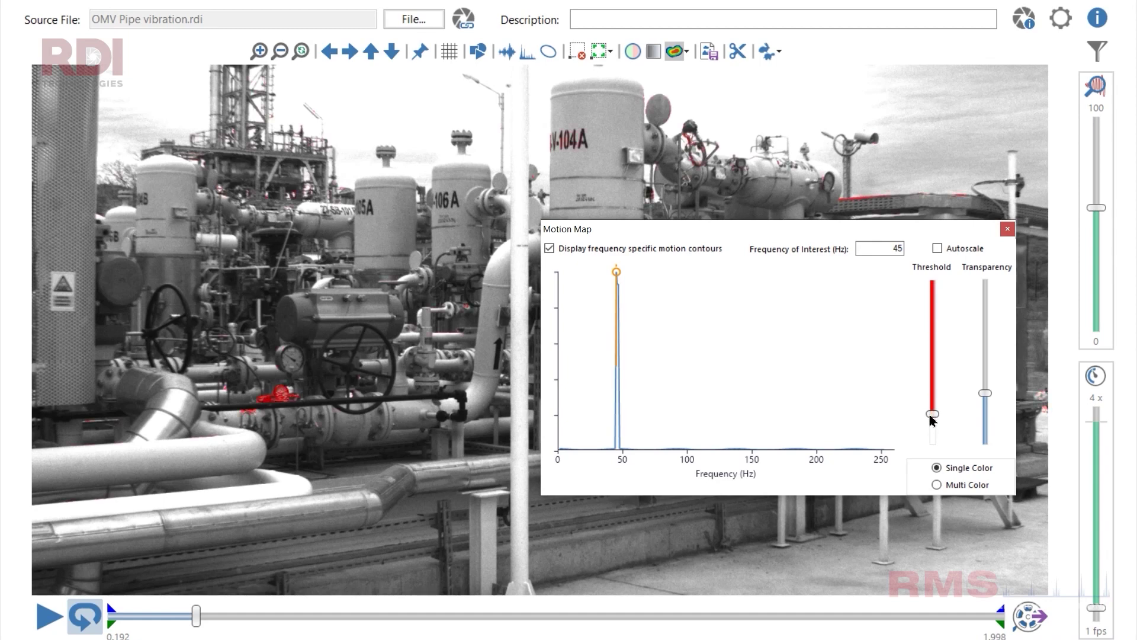
{"action": "left_click", "coordinate": [1006, 231]}
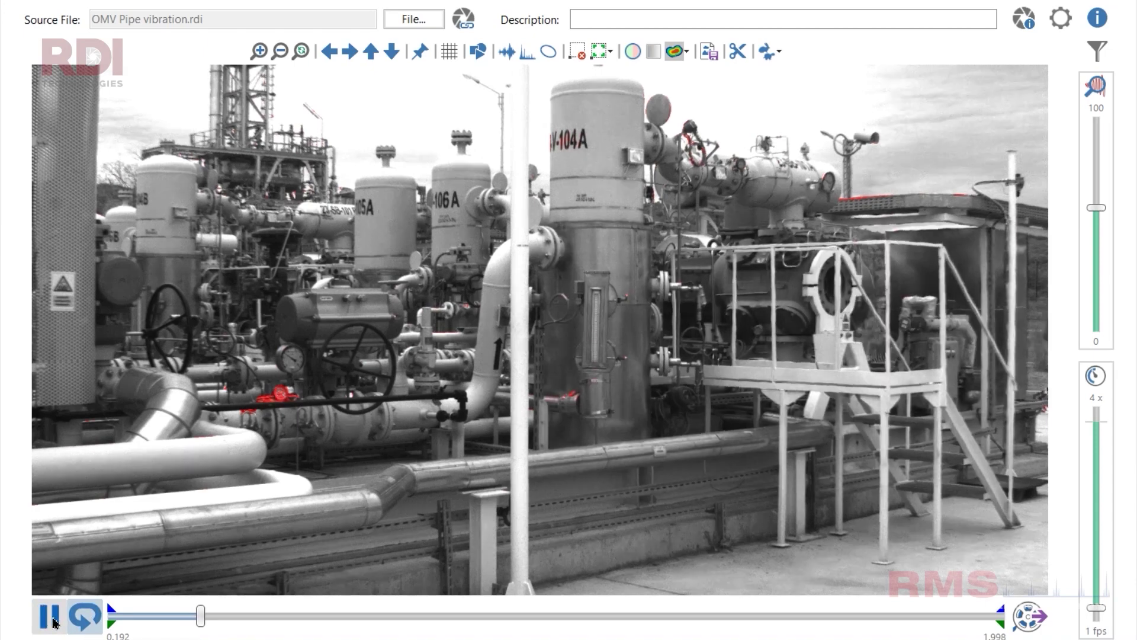
{"action": "left_click_drag", "start_coordinate": [1096, 606], "coordinate": [1099, 613]}
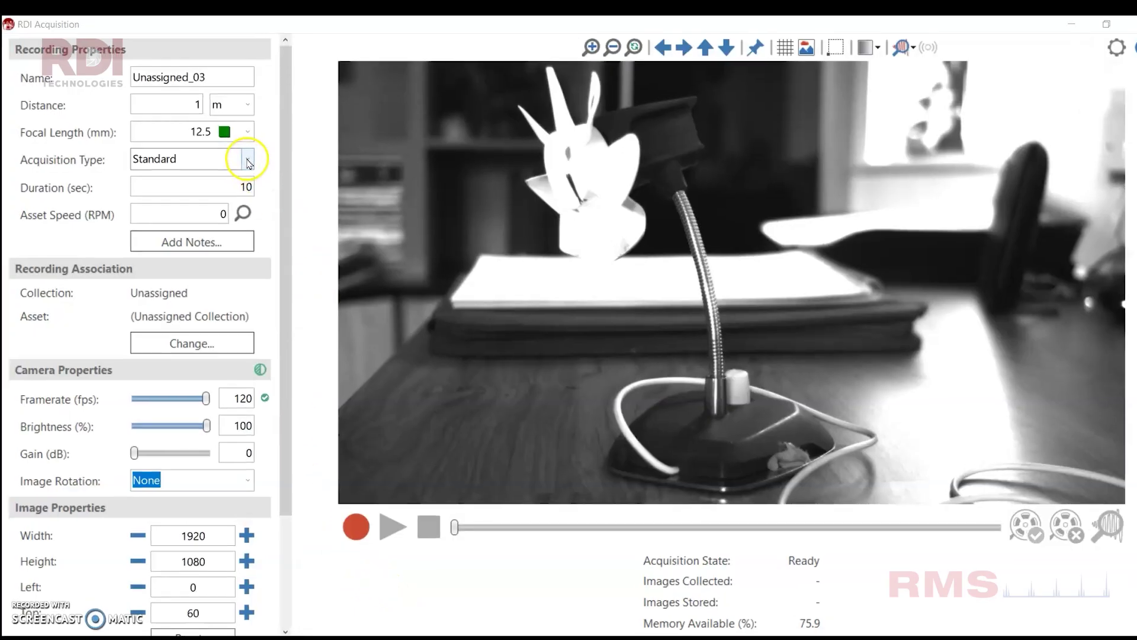
List Unassigned_03's acquisition types: Standard, Triggered, Shaft Inspection, Long Term, External Sync
{"action": "left_click", "coordinate": [241, 157]}
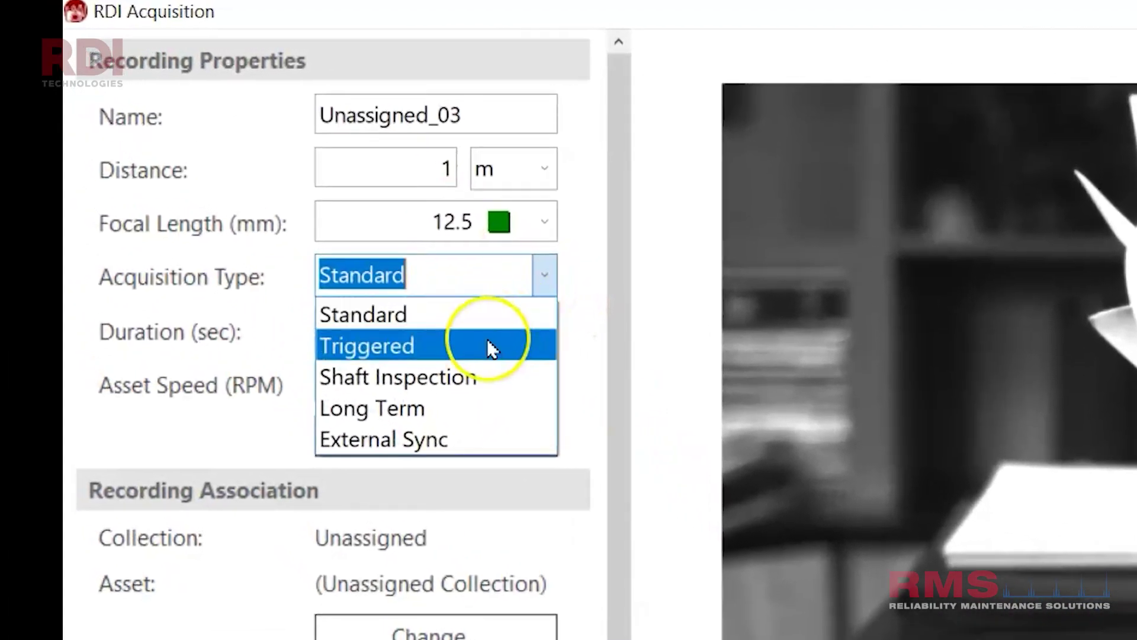
Configure a Triggered acquisition with 3 s pre-trigger and 5 s post-trigger, and arm it
{"action": "left_click", "coordinate": [487, 338]}
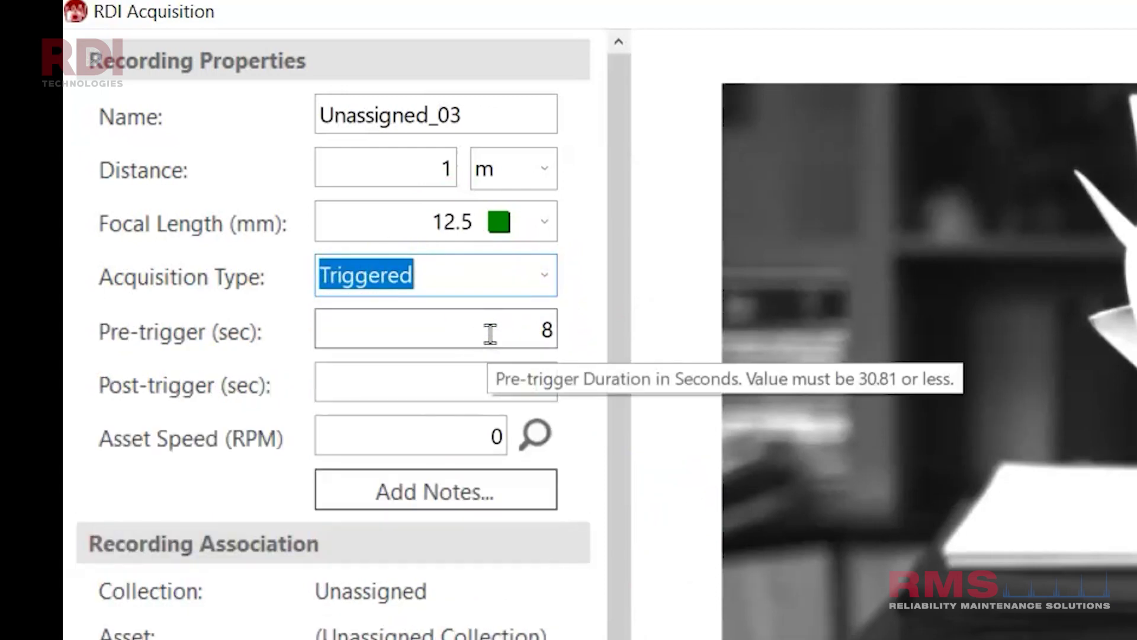
{"action": "double_click", "coordinate": [524, 328]}
{"action": "type", "text": "3"}
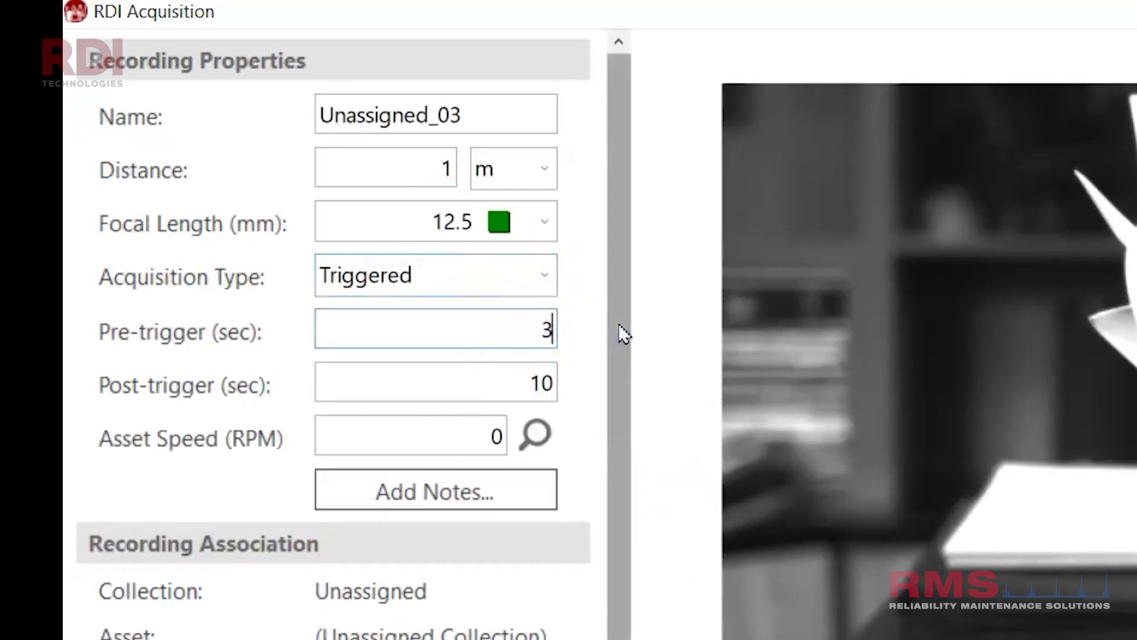
{"action": "left_click", "coordinate": [522, 375]}
{"action": "double_click", "coordinate": [523, 375]}
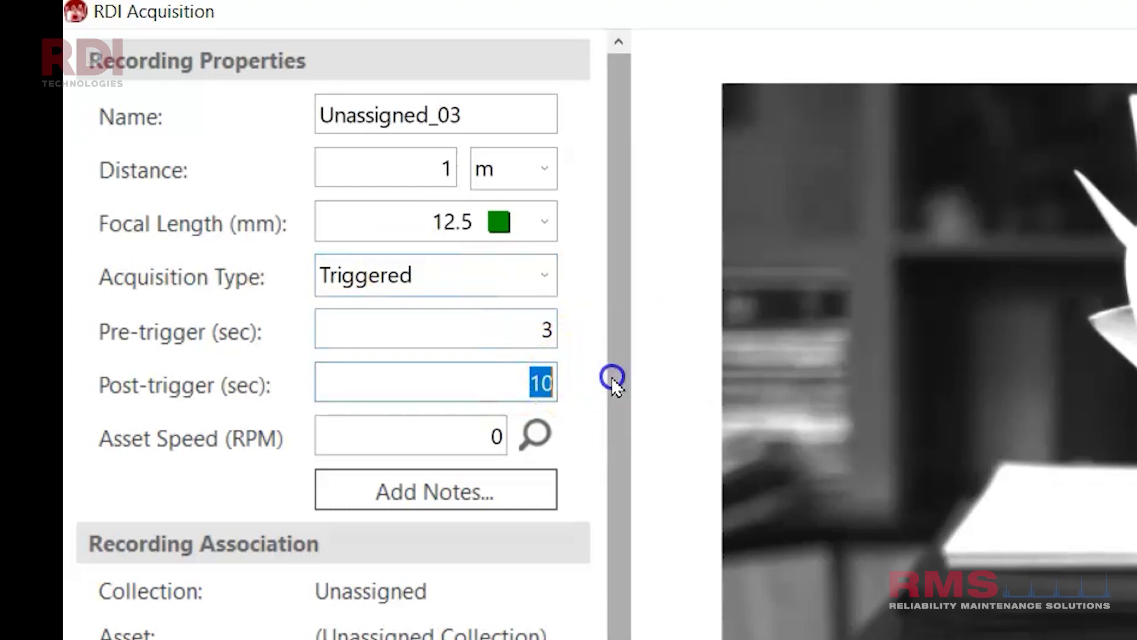
{"action": "type", "text": "5"}
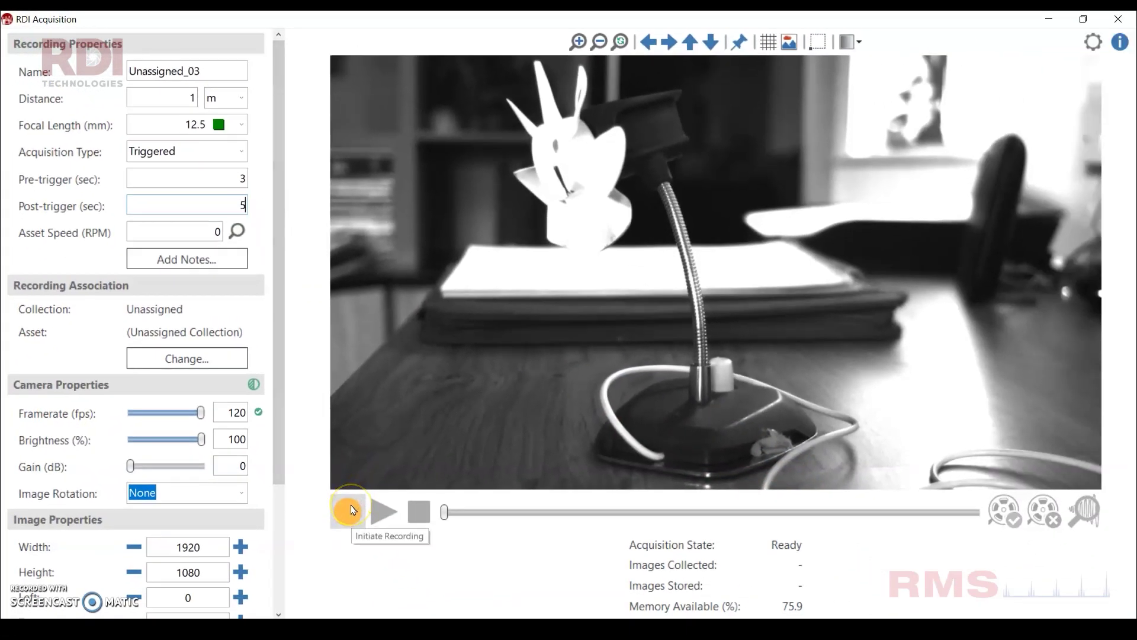
{"action": "left_click", "coordinate": [352, 510]}
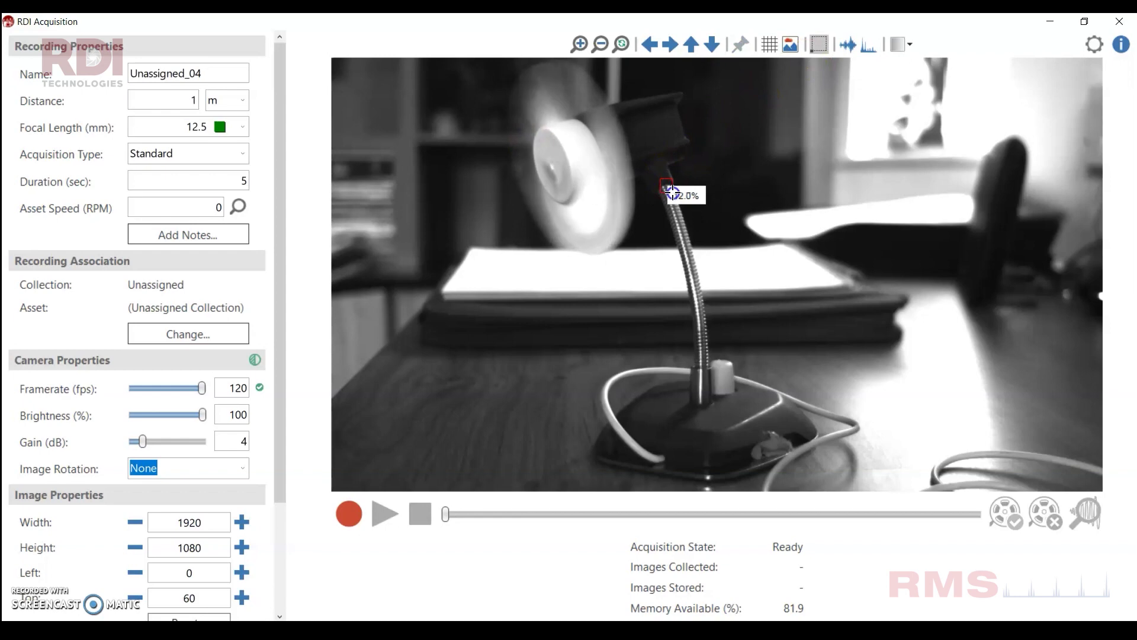
Measure a point on the lamp neck and read its dominant spectrum peak near 36 Hz
{"action": "left_click", "coordinate": [671, 191]}
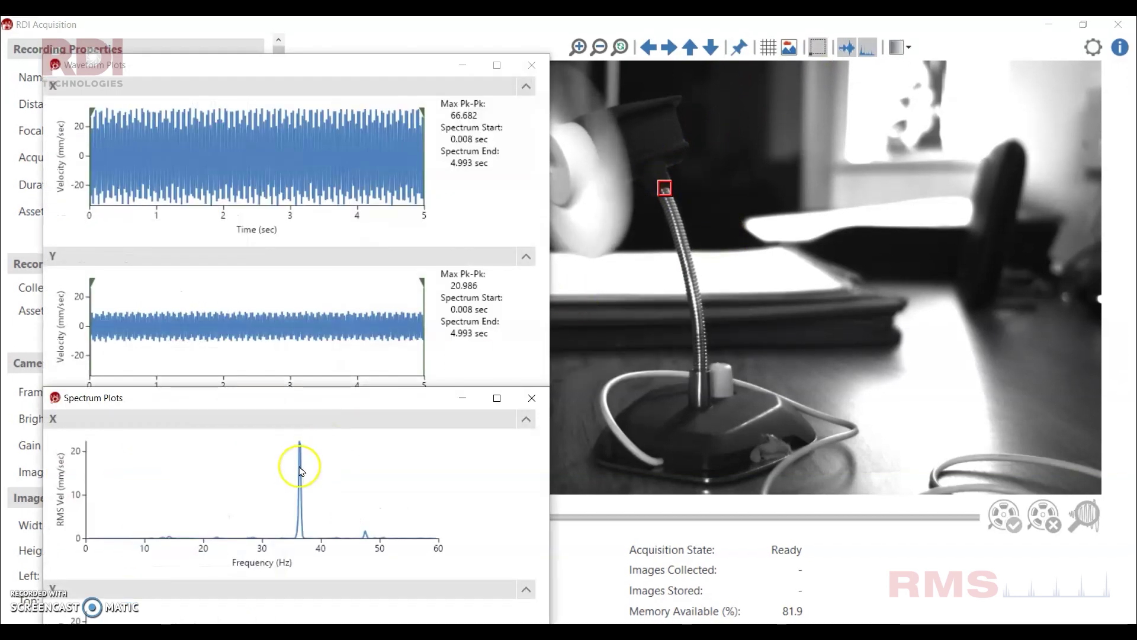
{"action": "left_click", "coordinate": [301, 463]}
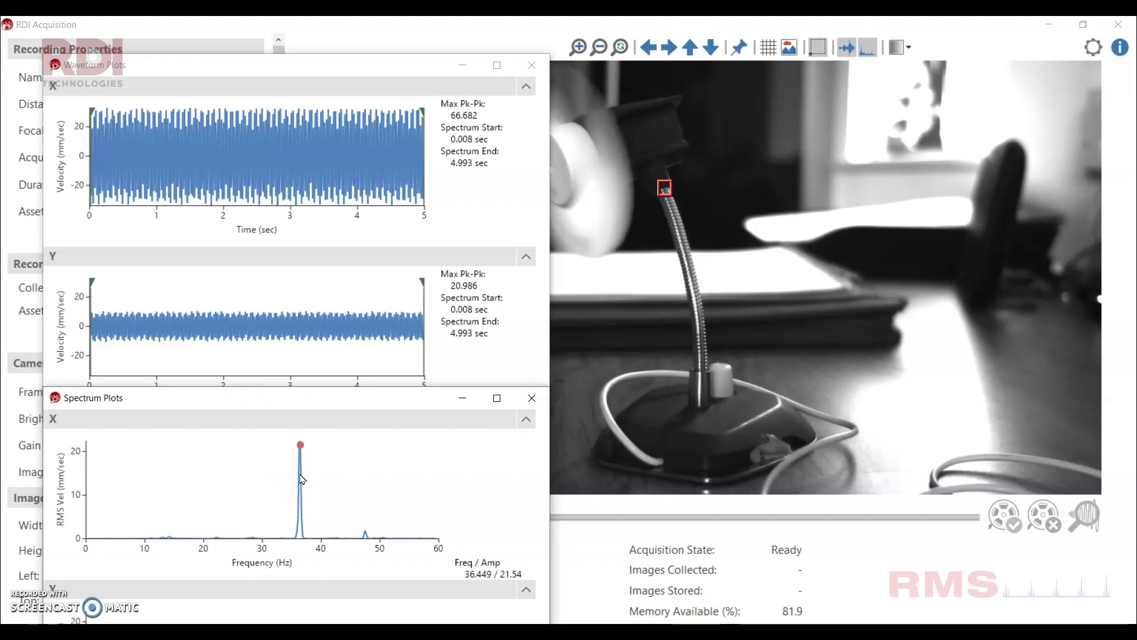
{"action": "left_click", "coordinate": [300, 477]}
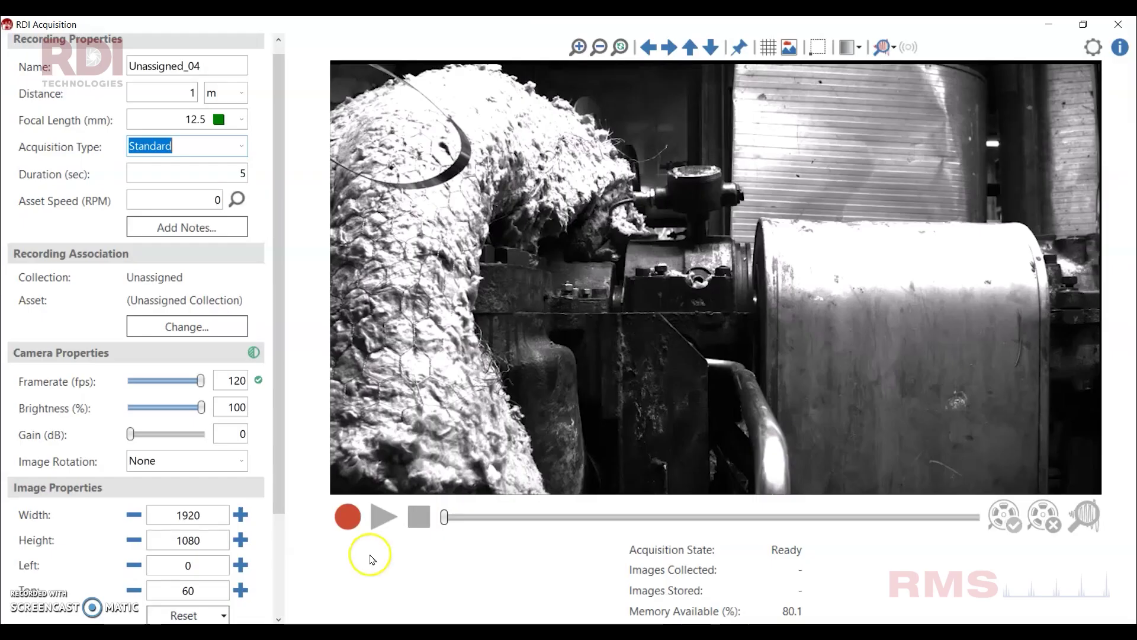
Start a Long Term recording of 180 minutes at 5 seconds per frame
{"action": "left_click", "coordinate": [241, 146]}
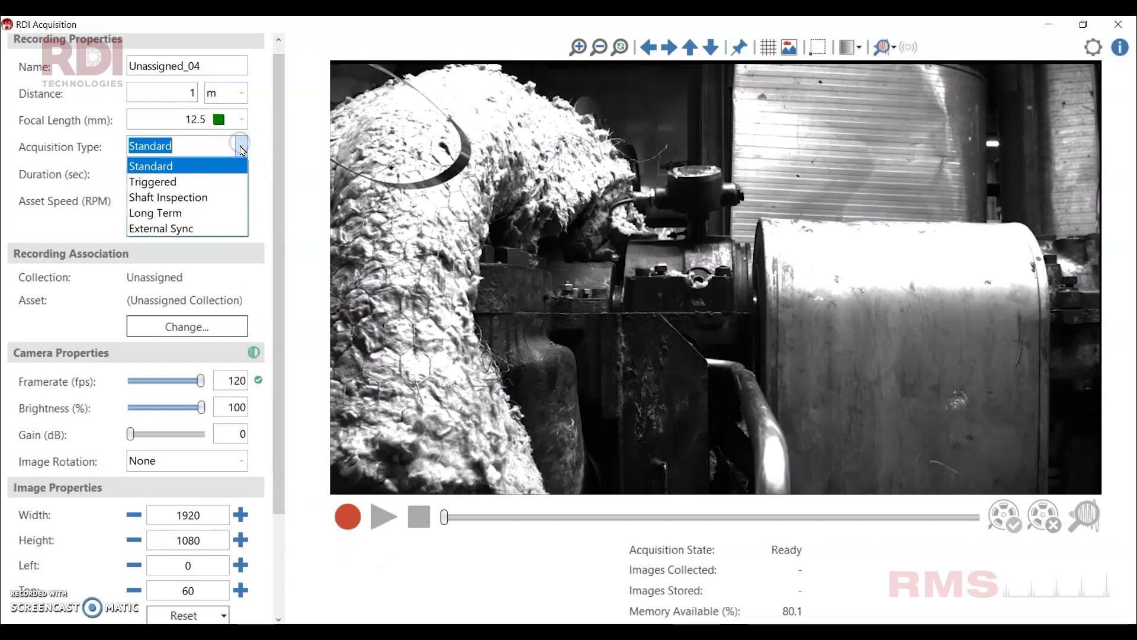
{"action": "left_click", "coordinate": [186, 214]}
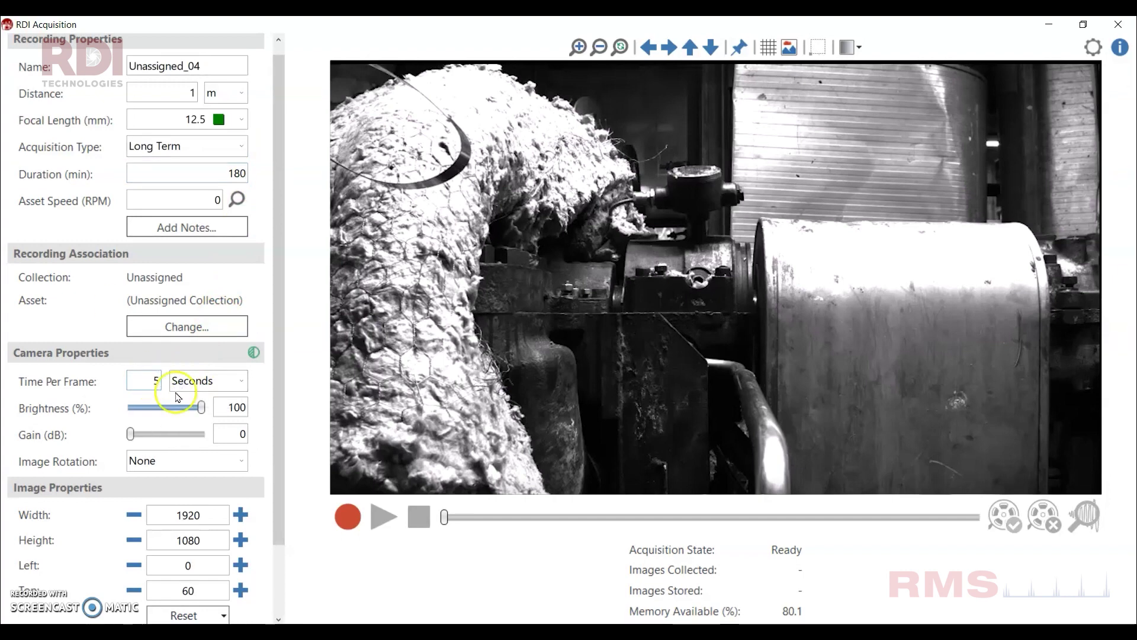
{"action": "left_click", "coordinate": [241, 383]}
{"action": "left_click", "coordinate": [242, 384]}
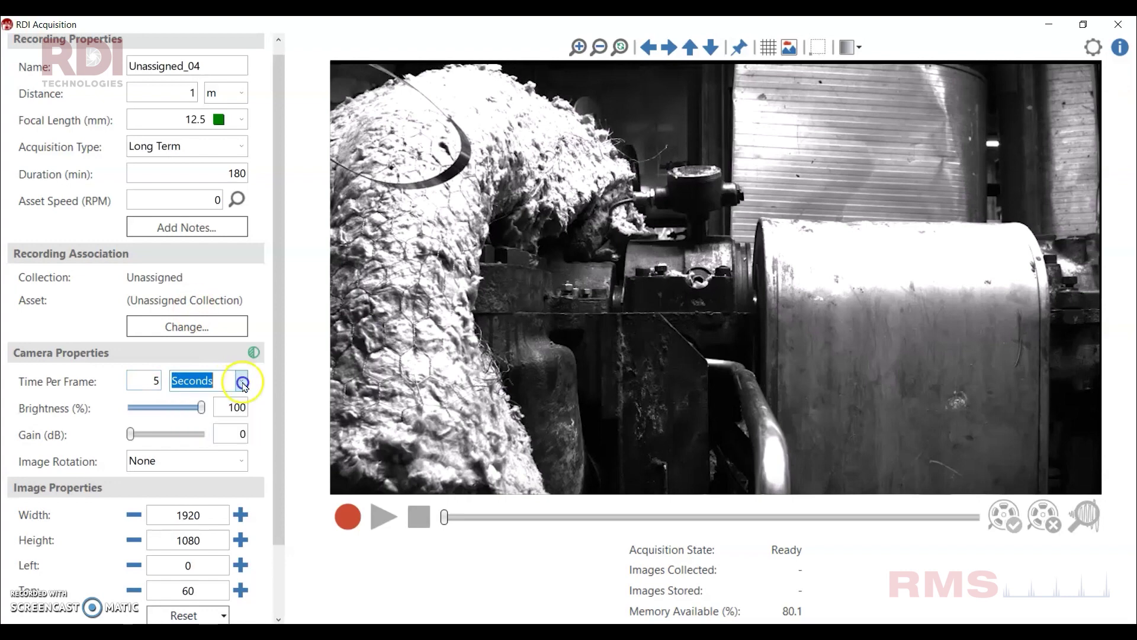
{"action": "left_click", "coordinate": [348, 518]}
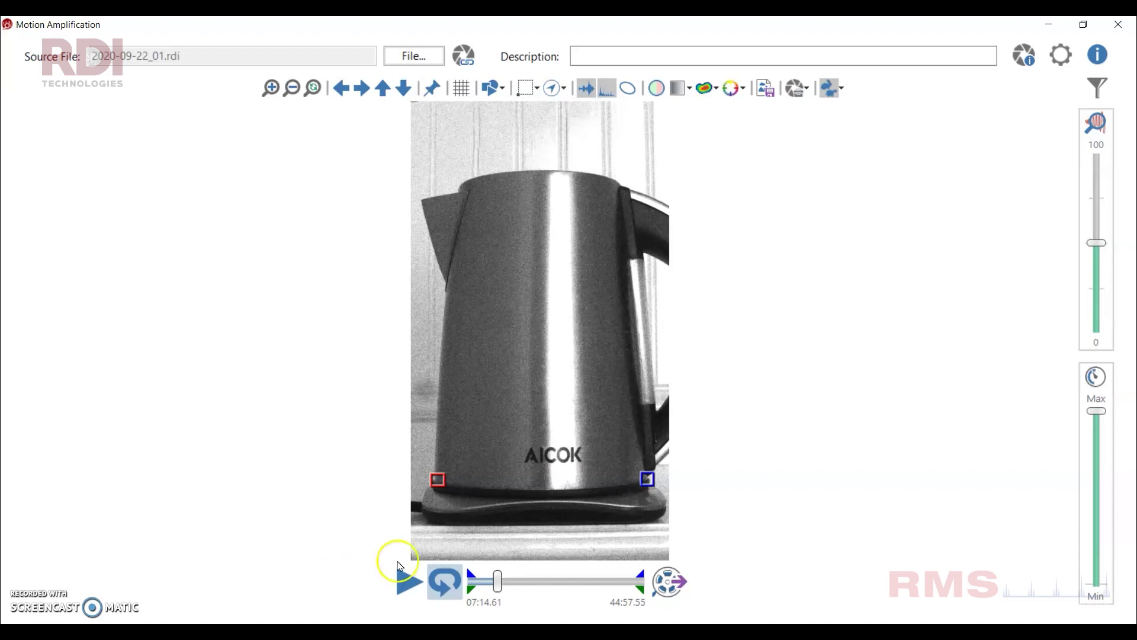
Scrub the video, bring up Waveform Plots, and collapse both X displacement plots
{"action": "left_click_drag", "start_coordinate": [496, 583], "coordinate": [474, 582]}
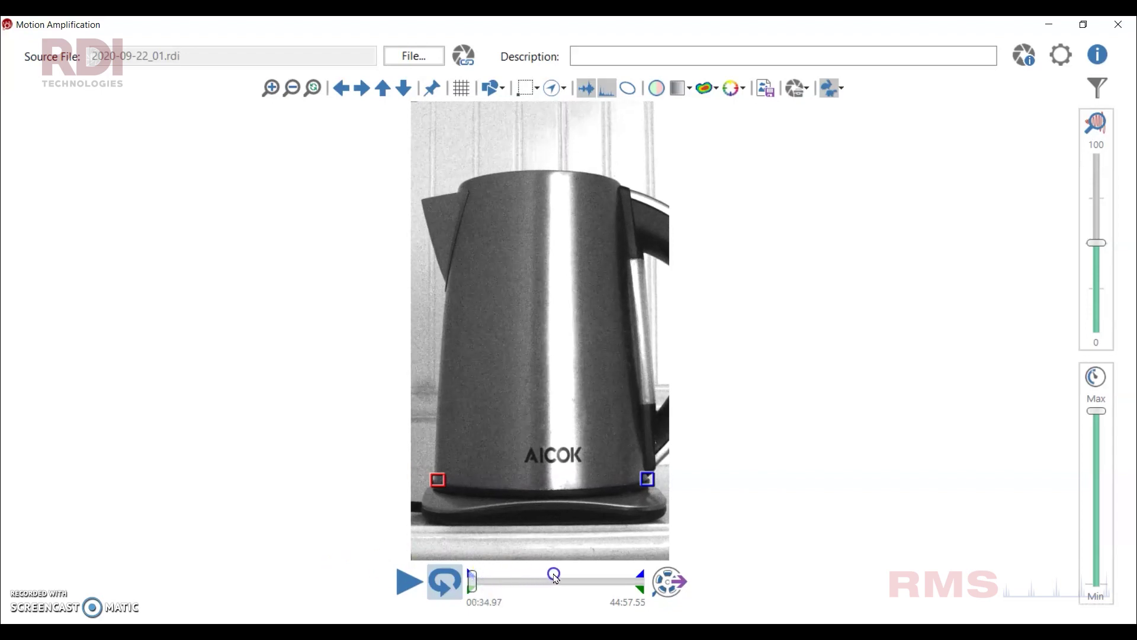
{"action": "left_click_drag", "start_coordinate": [554, 576], "coordinate": [587, 577]}
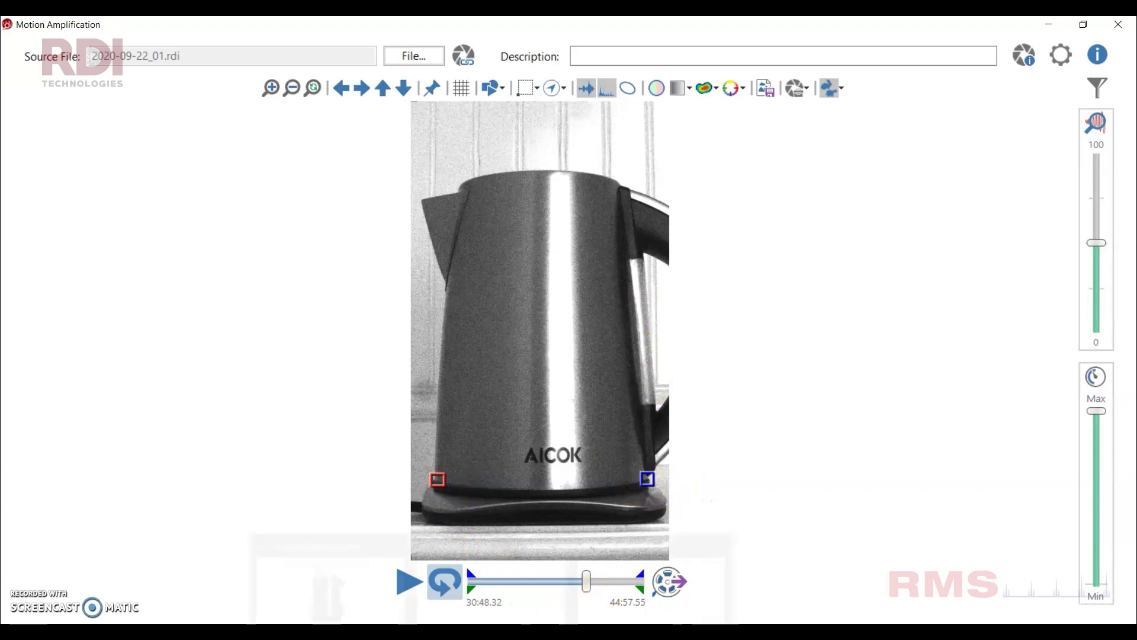
{"action": "left_click", "coordinate": [649, 578]}
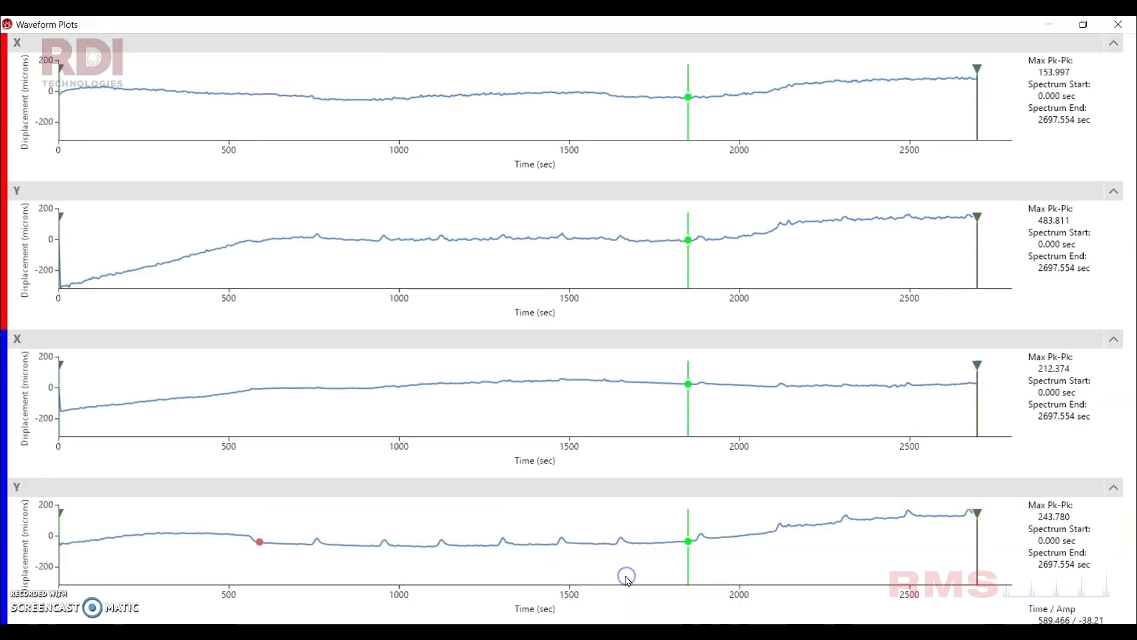
{"action": "left_click", "coordinate": [1115, 45]}
{"action": "left_click", "coordinate": [1112, 252]}
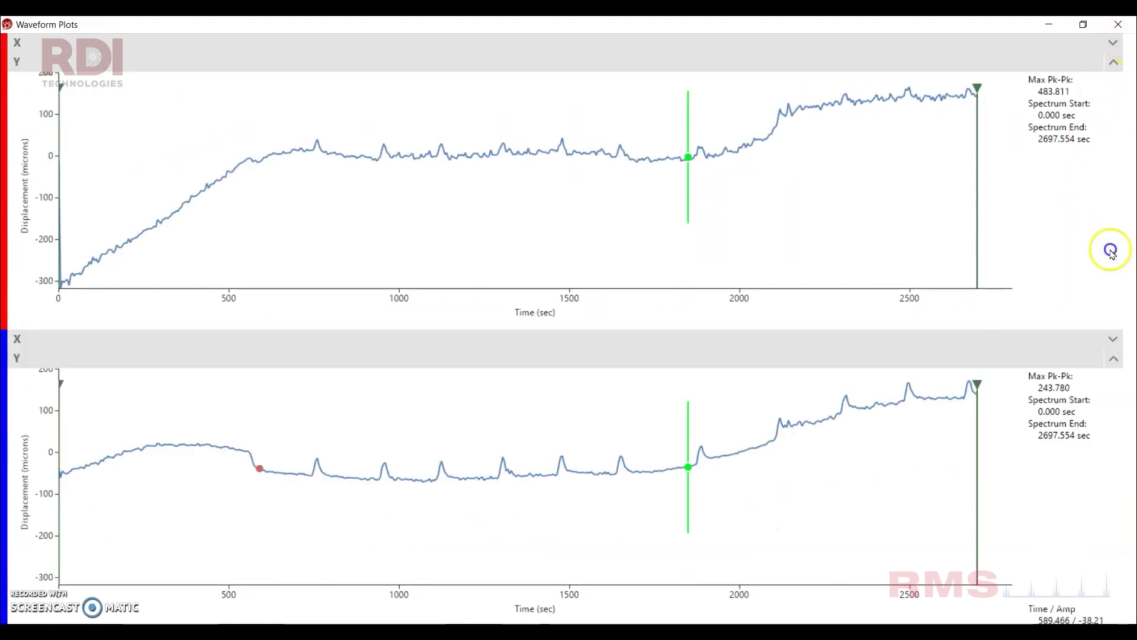
Overlay the second region's waveform and show its Relative Y difference (338.951 microns peak-to-peak)
{"action": "left_click", "coordinate": [363, 160]}
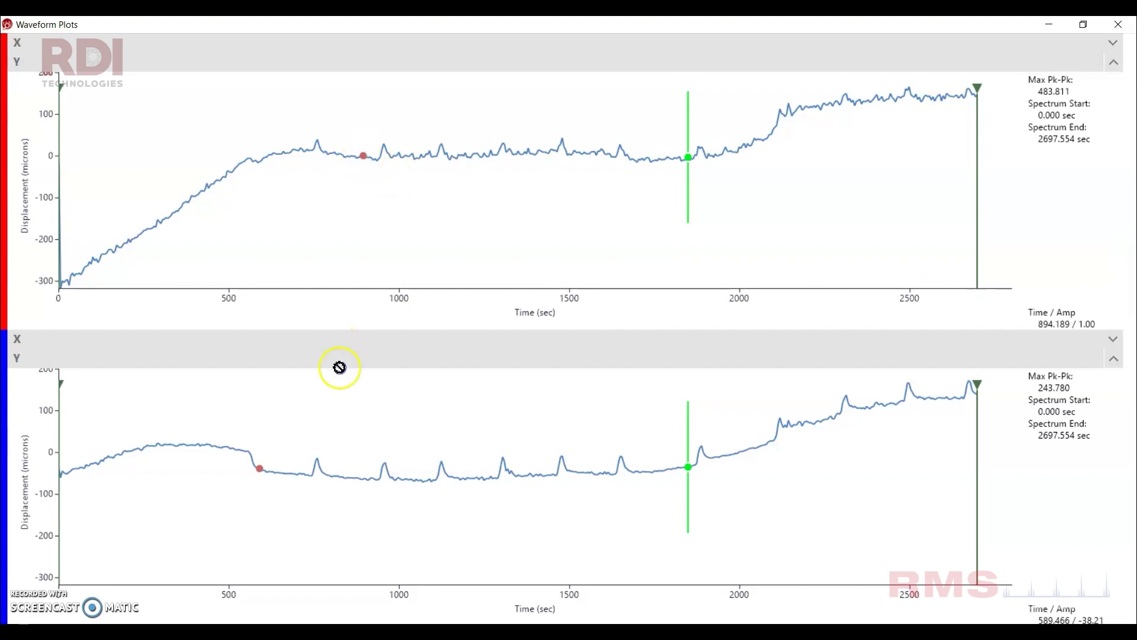
{"action": "left_click", "coordinate": [338, 471]}
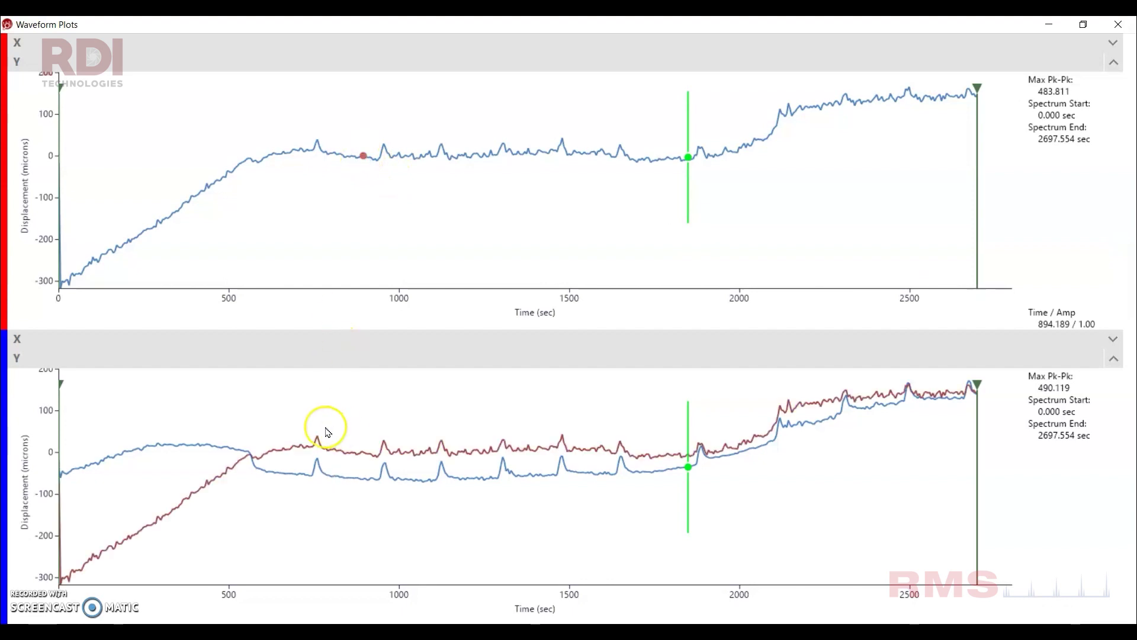
{"action": "right_click", "coordinate": [325, 431]}
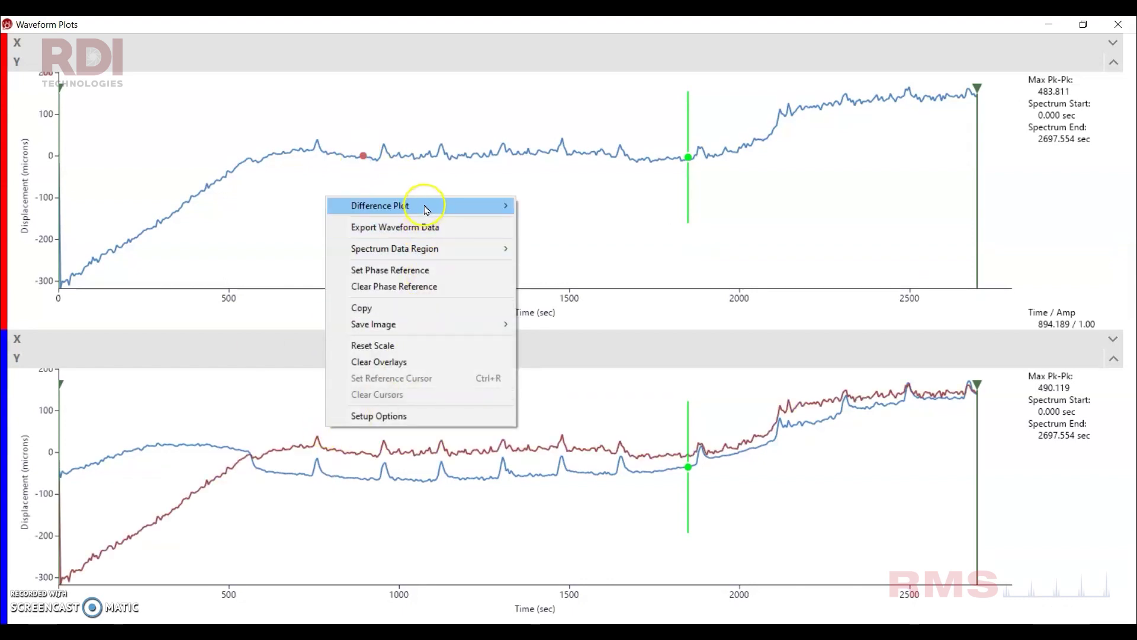
{"action": "mouse_move", "coordinate": [417, 206]}
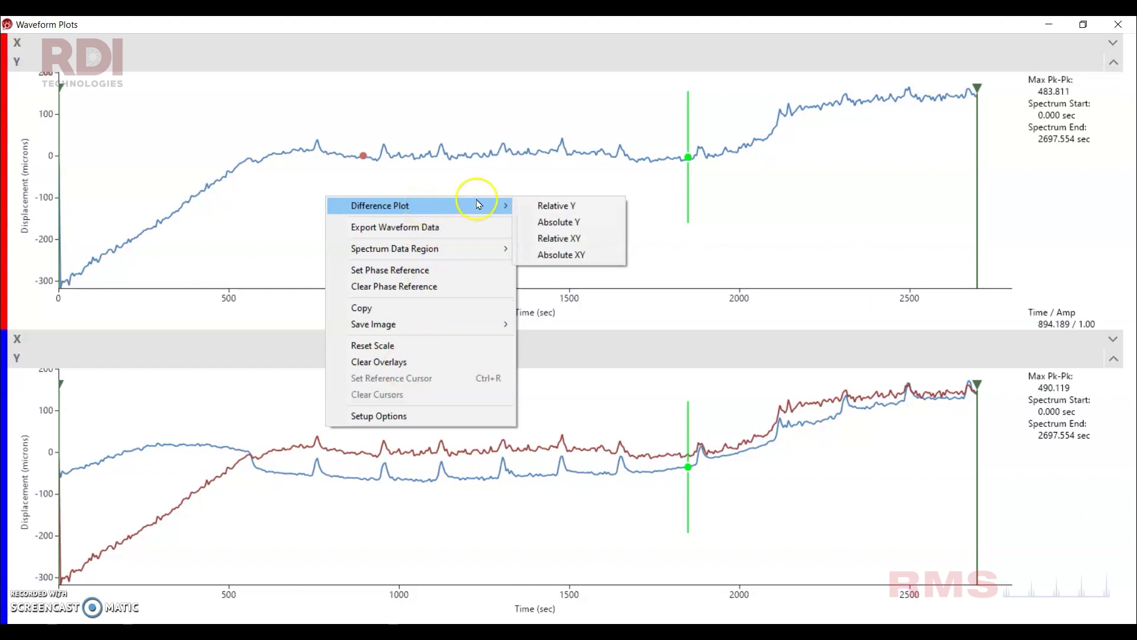
{"action": "left_click", "coordinate": [549, 205]}
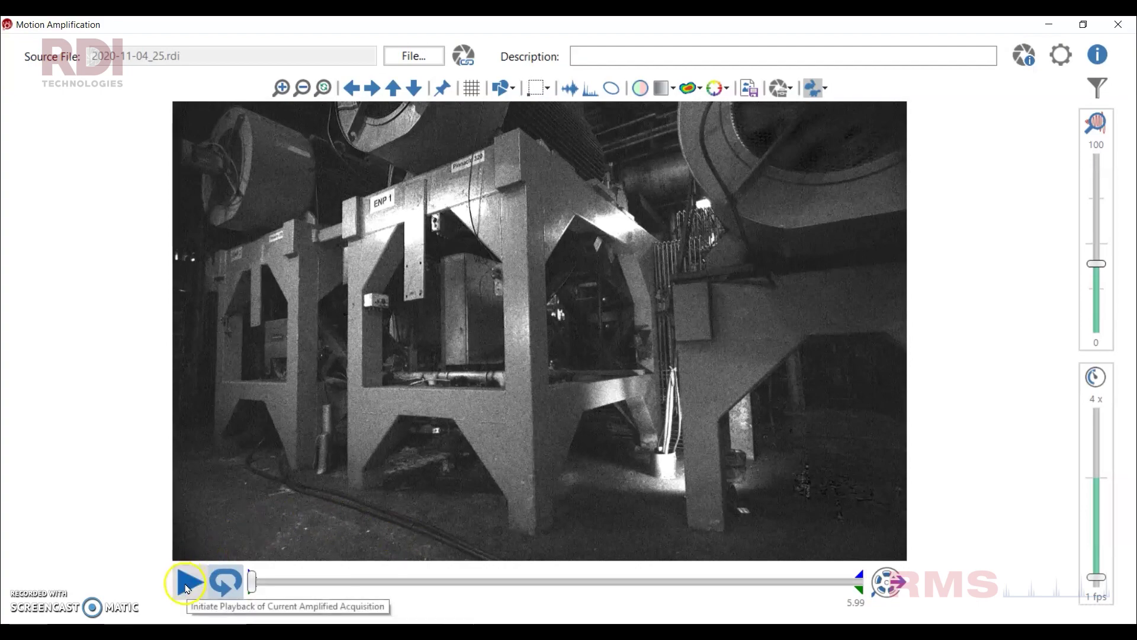
Place a new measurement region on the machine frame's top corner, then hide the plot windows
{"action": "left_click", "coordinate": [187, 583]}
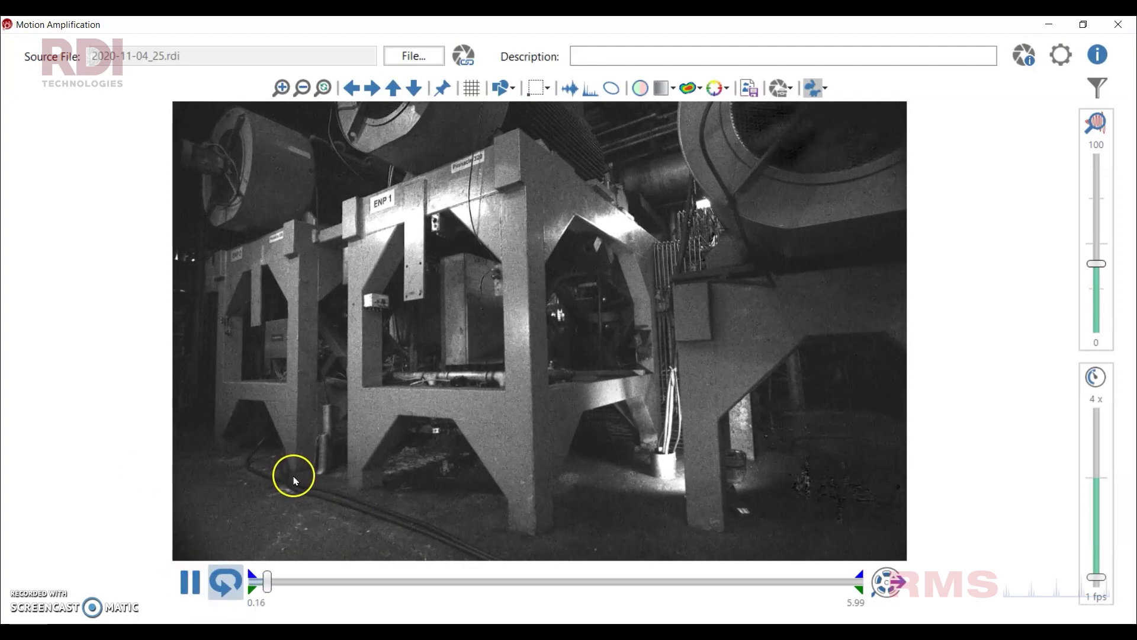
{"action": "left_click", "coordinate": [189, 581]}
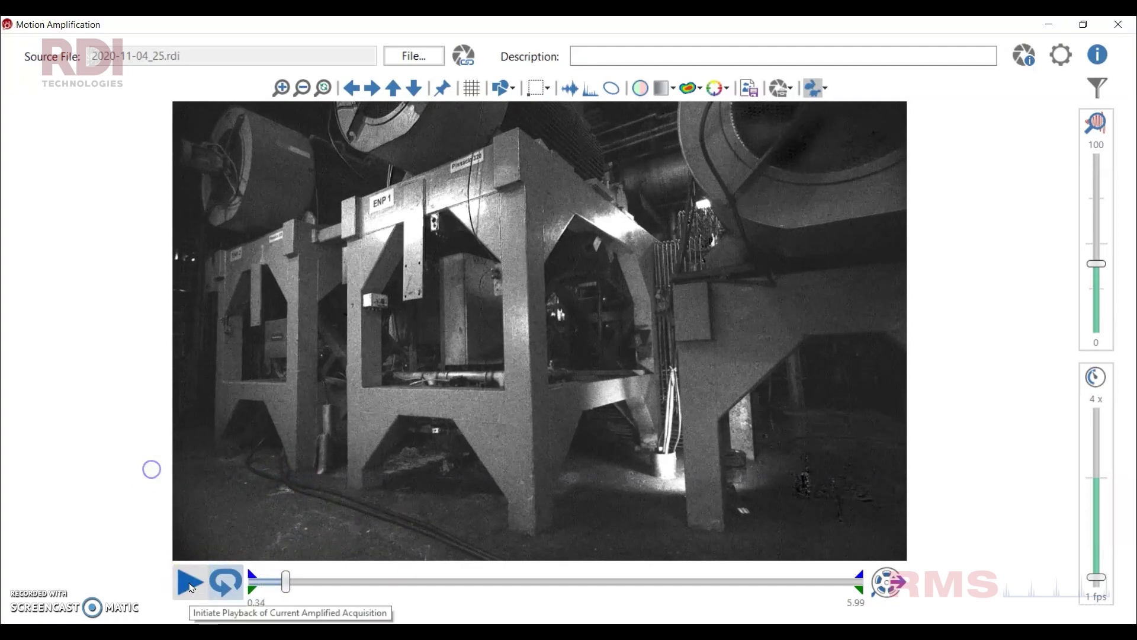
{"action": "left_click", "coordinate": [549, 224]}
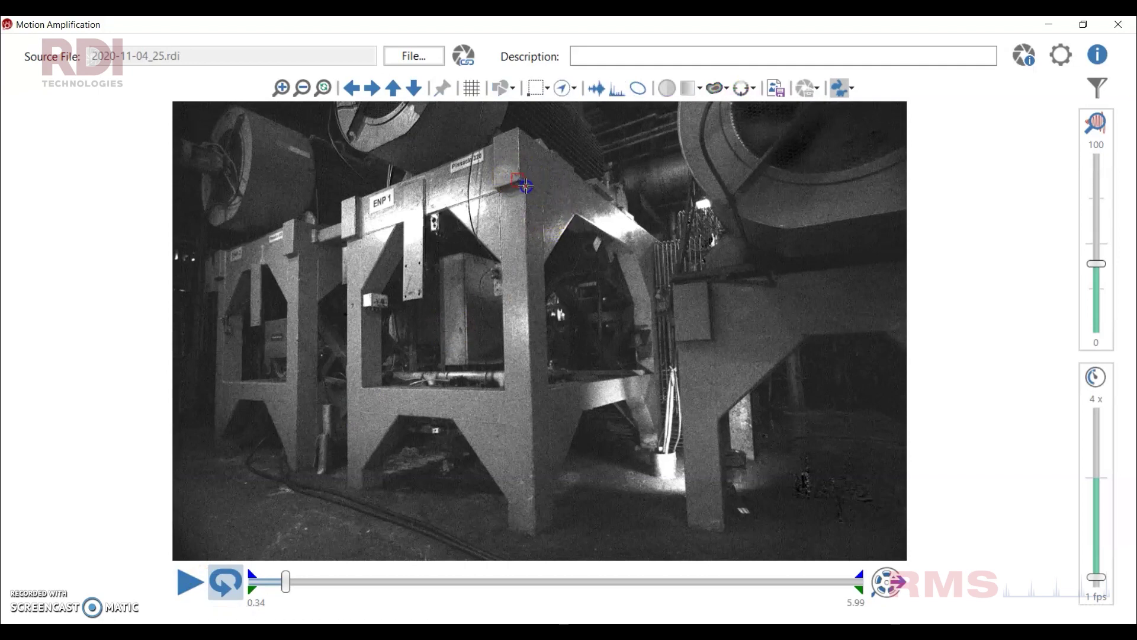
{"action": "left_click", "coordinate": [525, 186]}
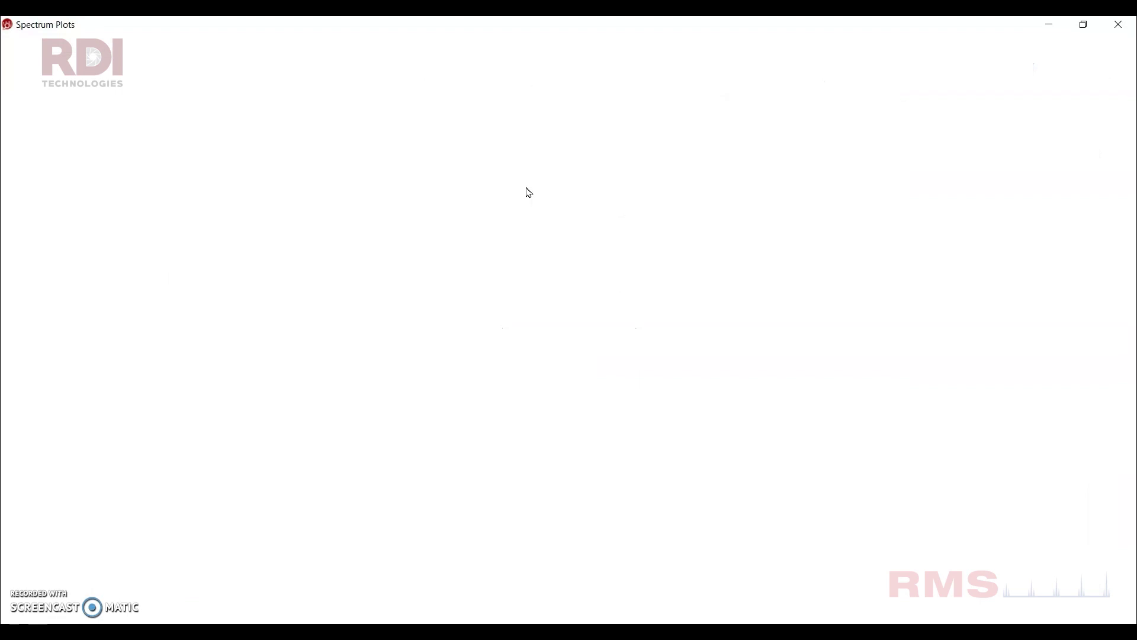
{"action": "left_click", "coordinate": [1049, 26]}
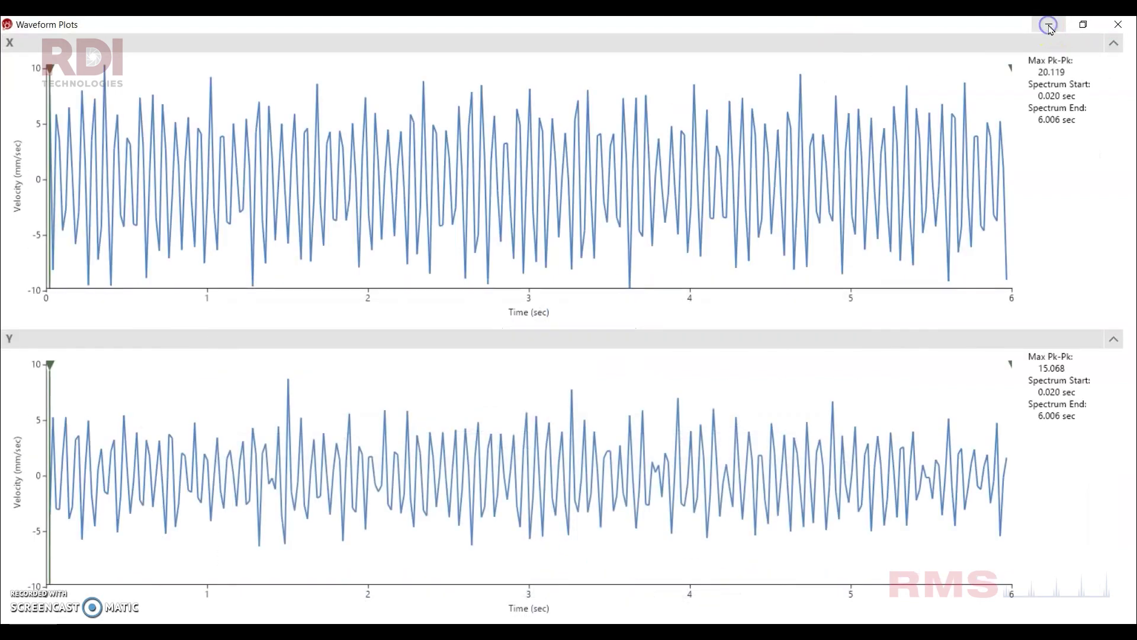
{"action": "left_click", "coordinate": [1059, 27]}
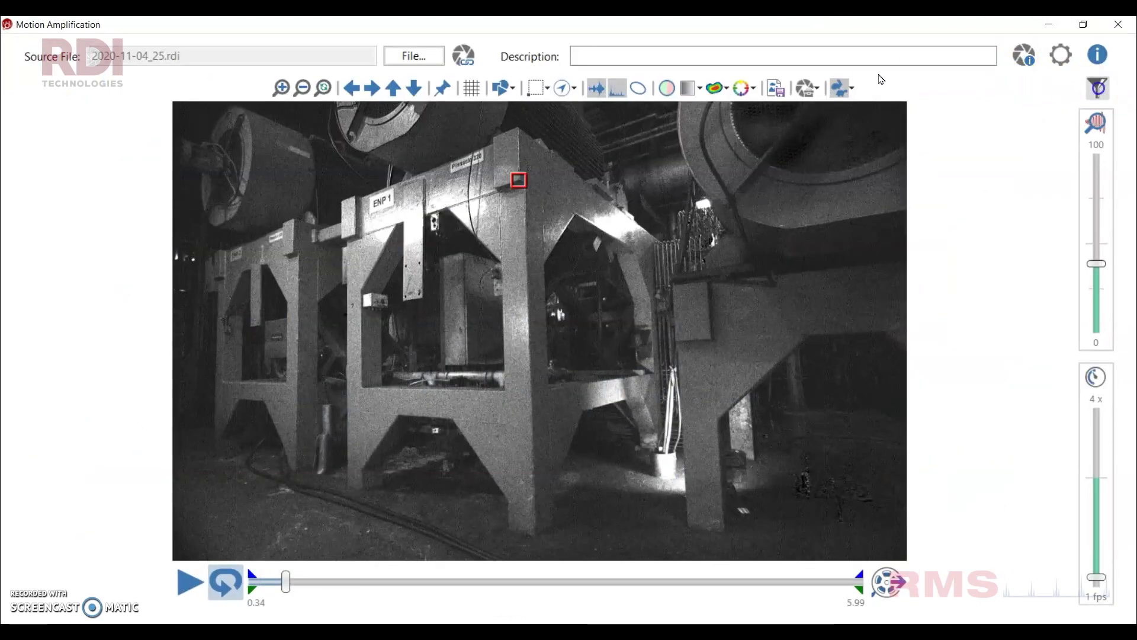
Apply an HDR filter at the 13.65 Hz peak with 8 cycles
{"action": "left_click", "coordinate": [1099, 88]}
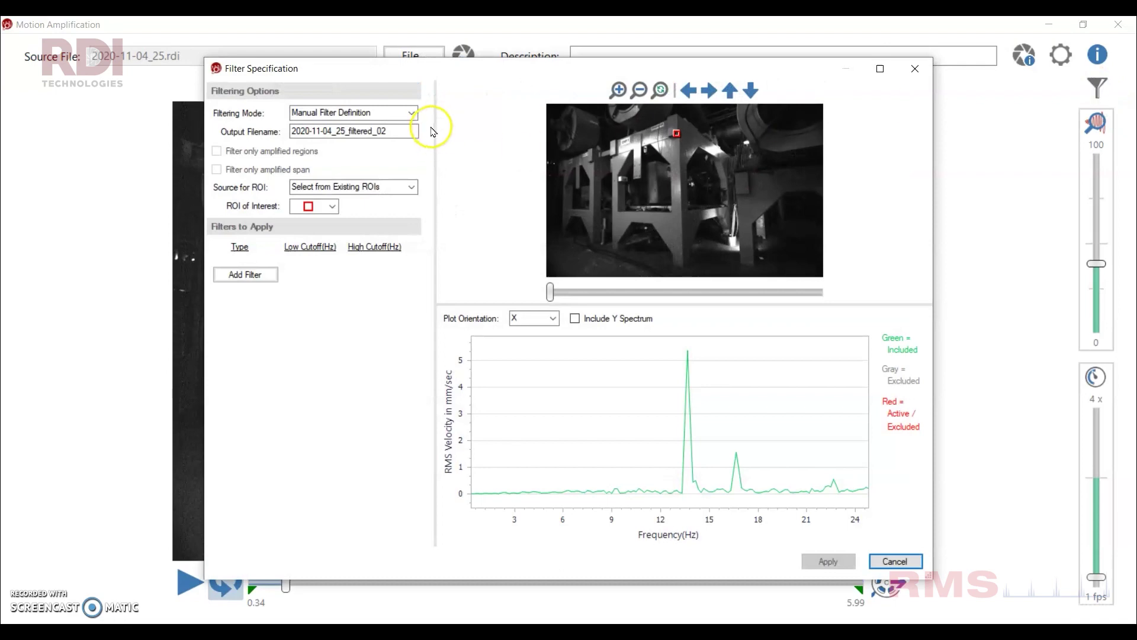
{"action": "left_click", "coordinate": [413, 114]}
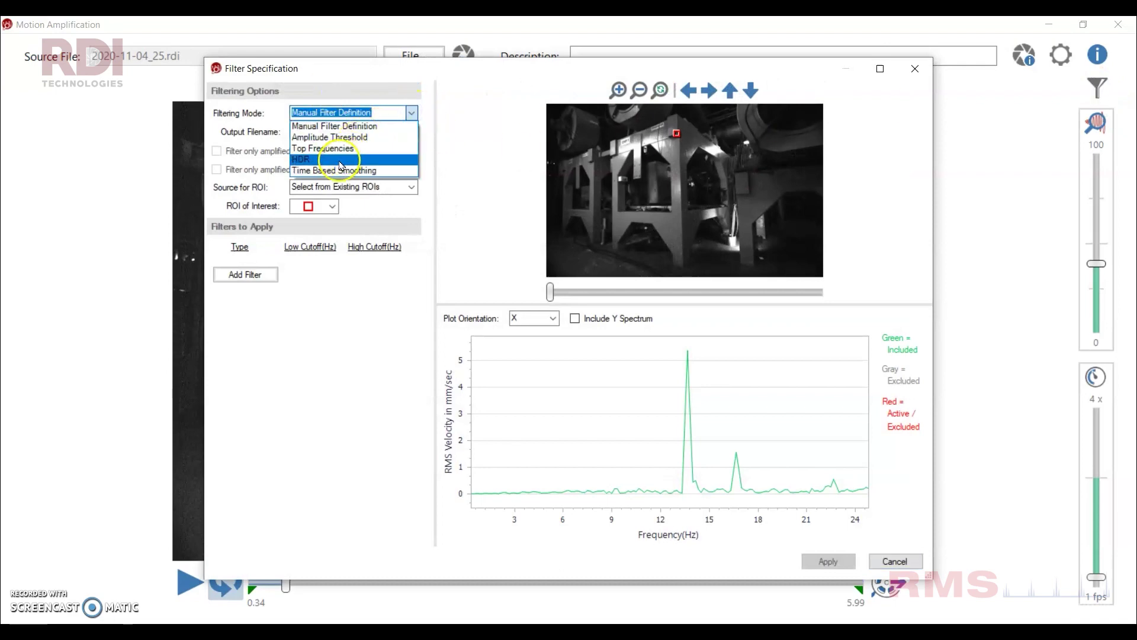
{"action": "left_click", "coordinate": [339, 160]}
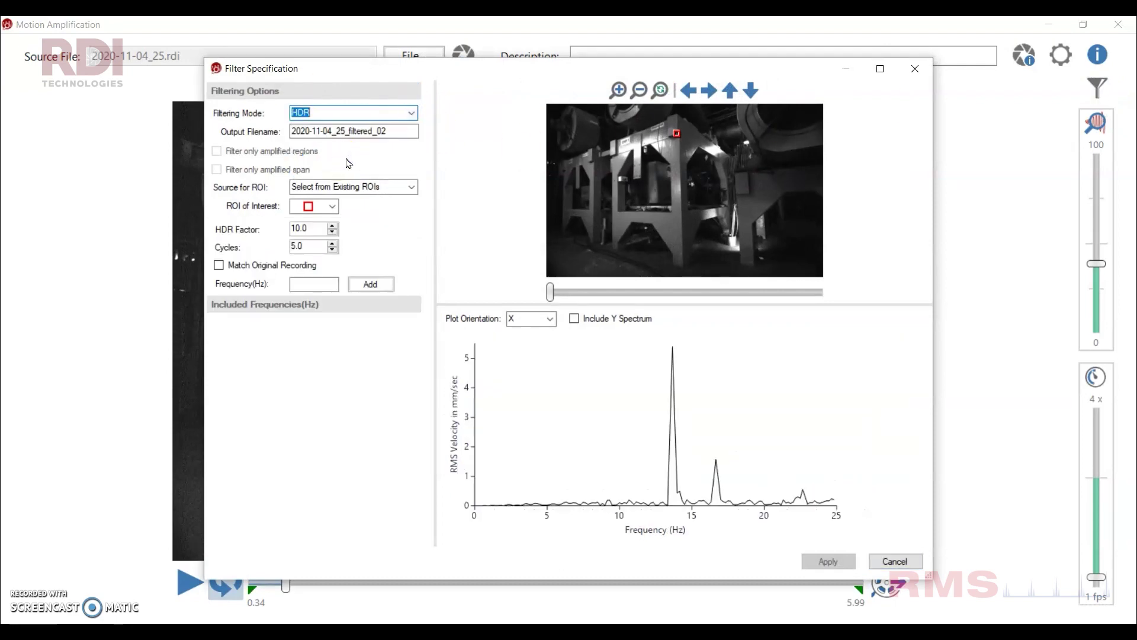
{"action": "left_click", "coordinate": [673, 374]}
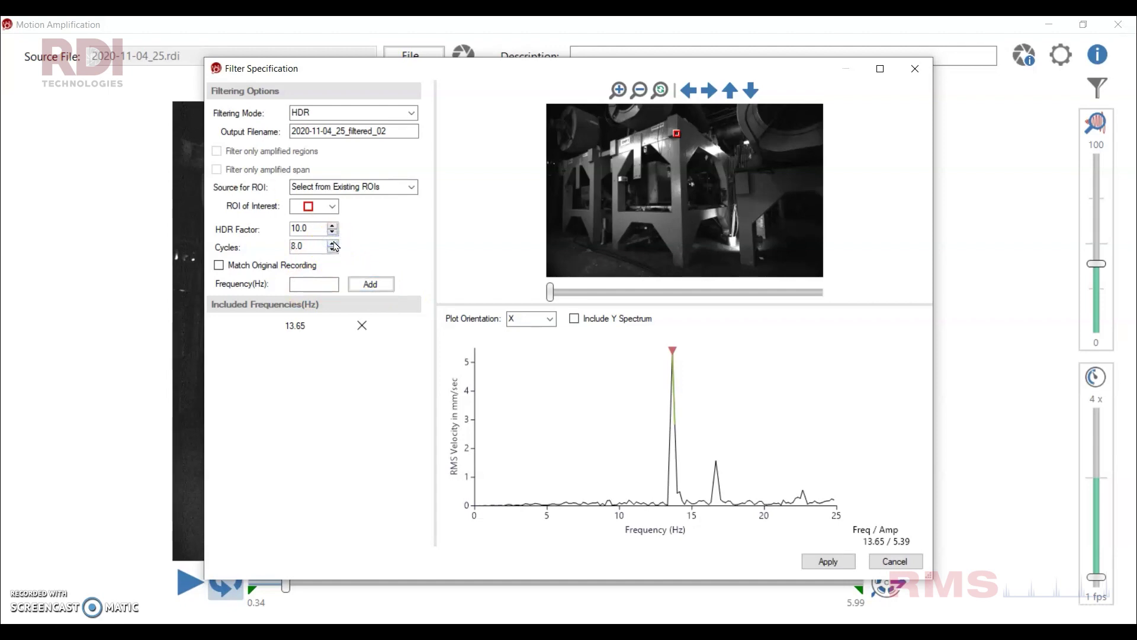
{"action": "left_click", "coordinate": [826, 561]}
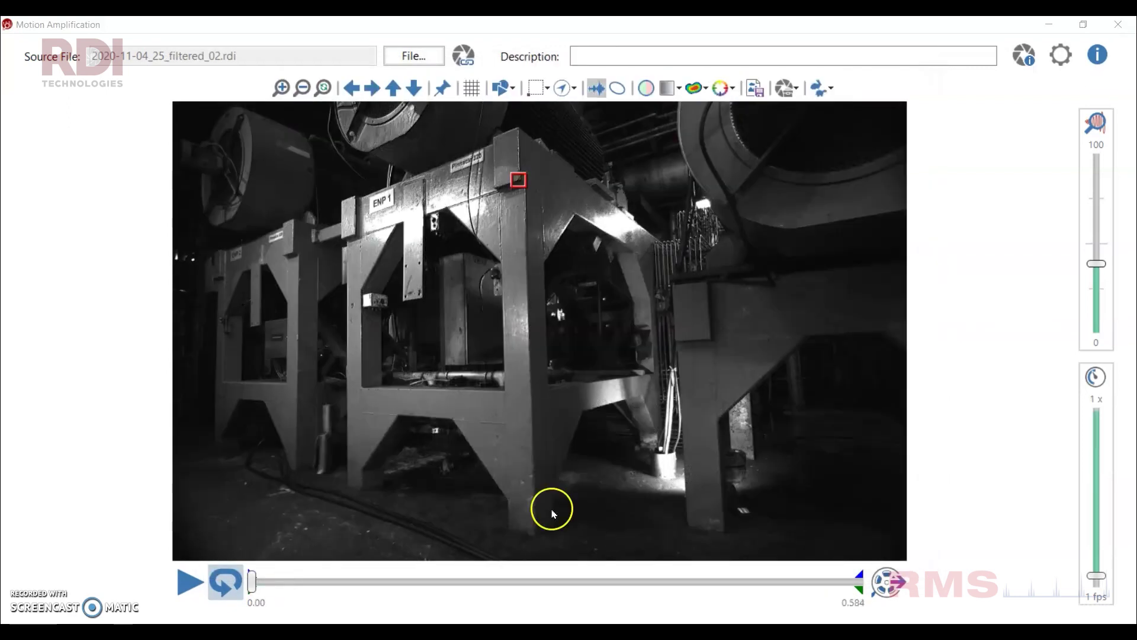
Play the HDR-filtered recording 2020-11-04_25_filtered_02.rdi
{"action": "left_click", "coordinate": [190, 582]}
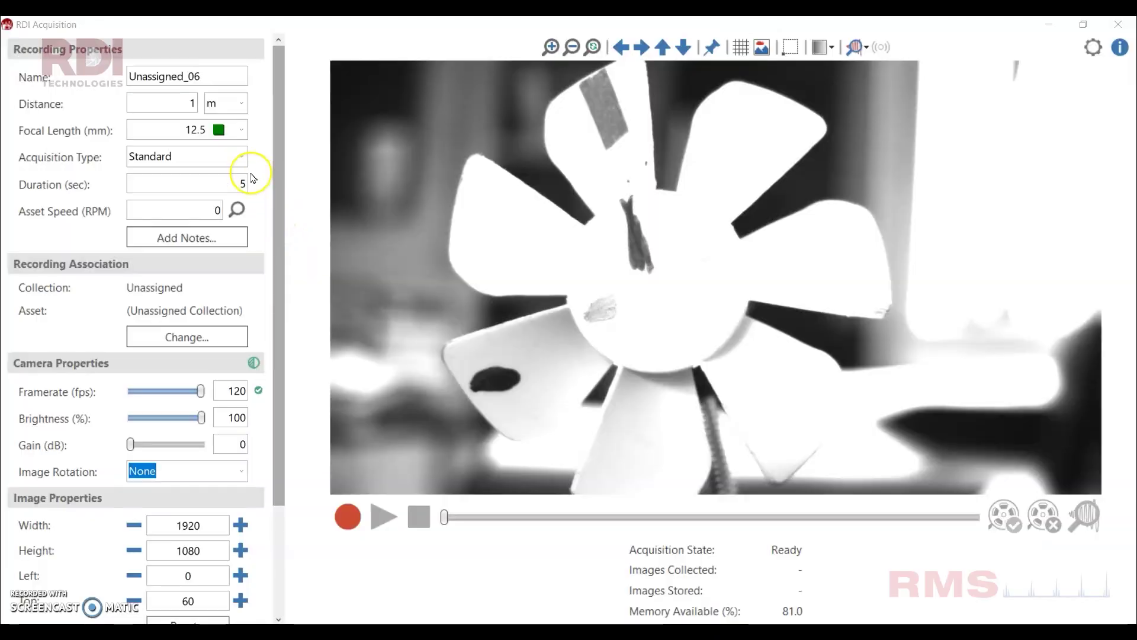
Choose External Sync acquisition (400 cycles) and lower camera brightness to 5%
{"action": "left_click", "coordinate": [241, 157]}
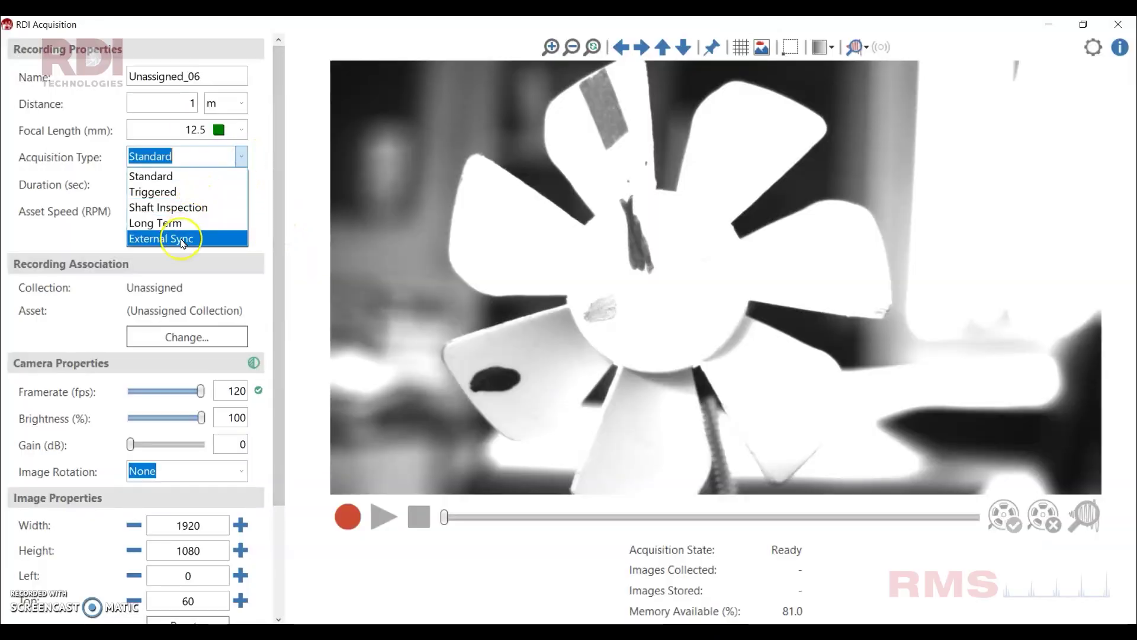
{"action": "left_click", "coordinate": [182, 239]}
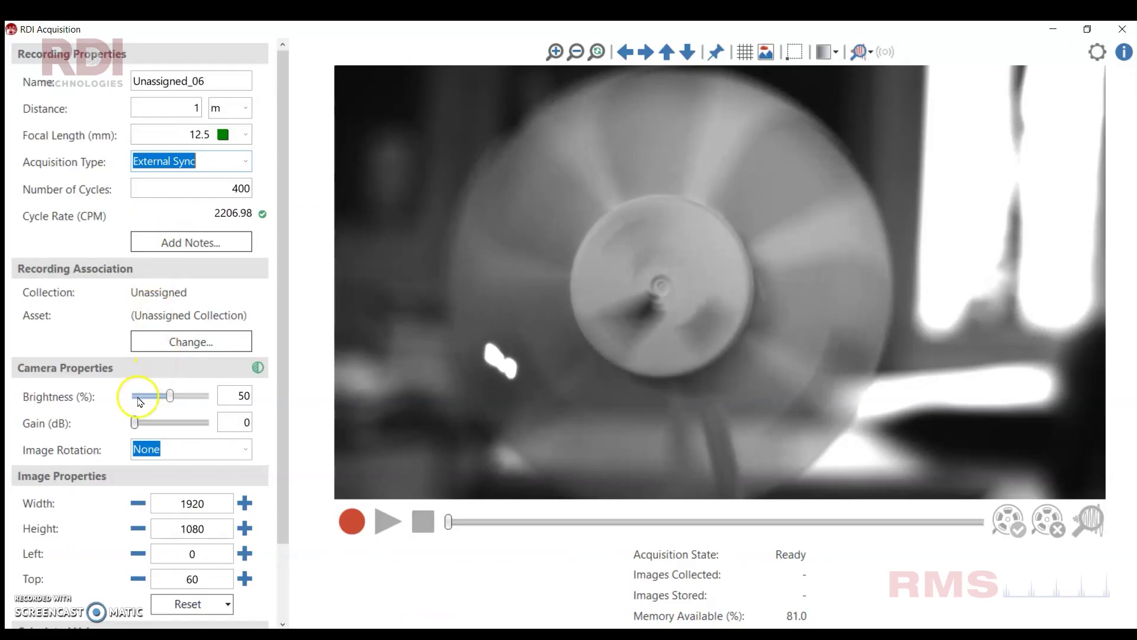
{"action": "left_click_drag", "start_coordinate": [155, 396], "coordinate": [138, 397]}
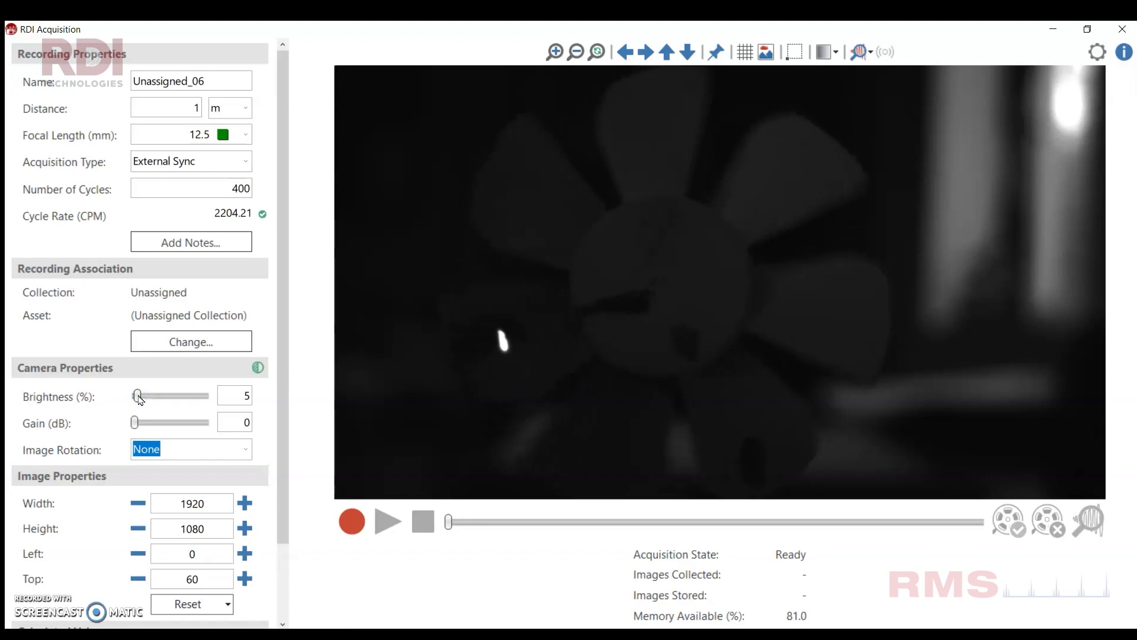
Enable display thresholding, accept the Threshold Editor settings, and start recording the fan
{"action": "left_click", "coordinate": [829, 52]}
{"action": "left_click", "coordinate": [836, 52]}
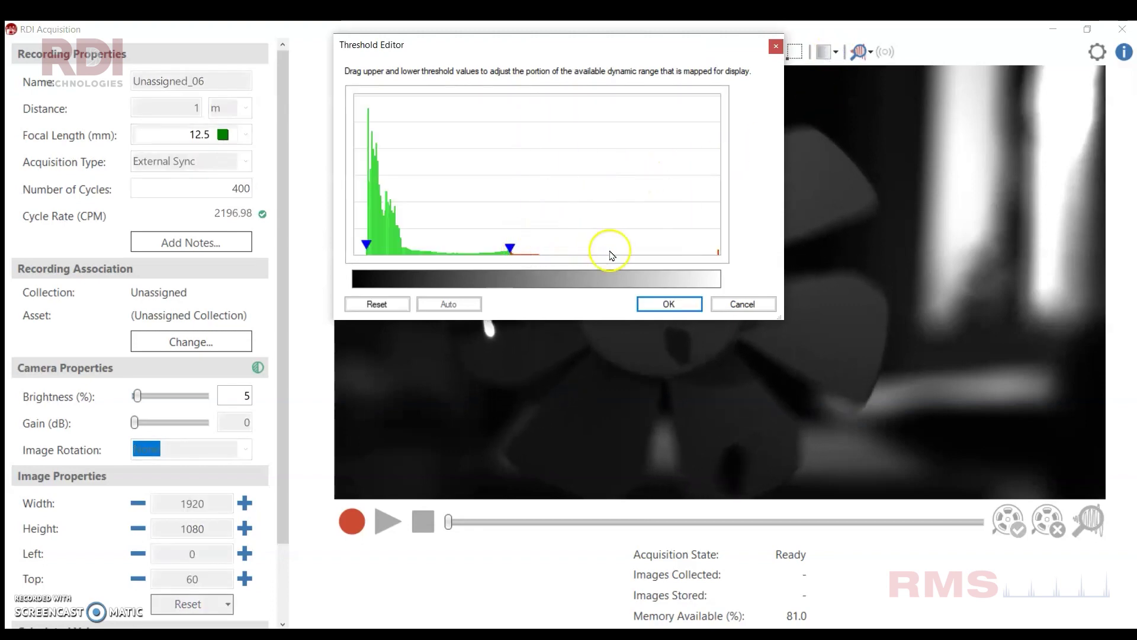
{"action": "left_click", "coordinate": [647, 306]}
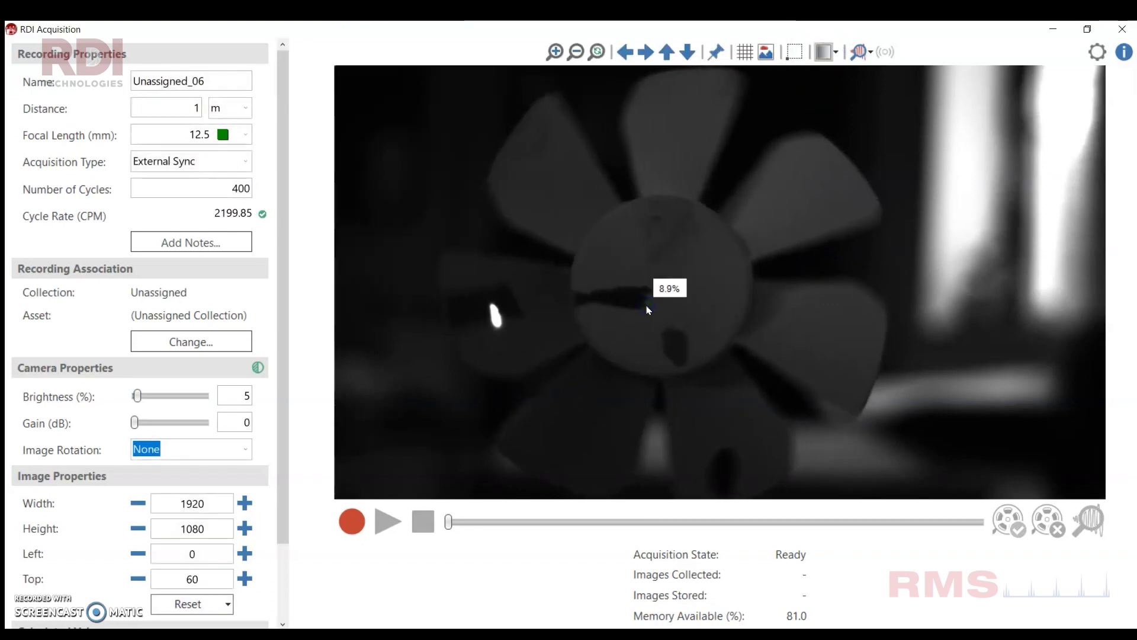
{"action": "left_click", "coordinate": [352, 522]}
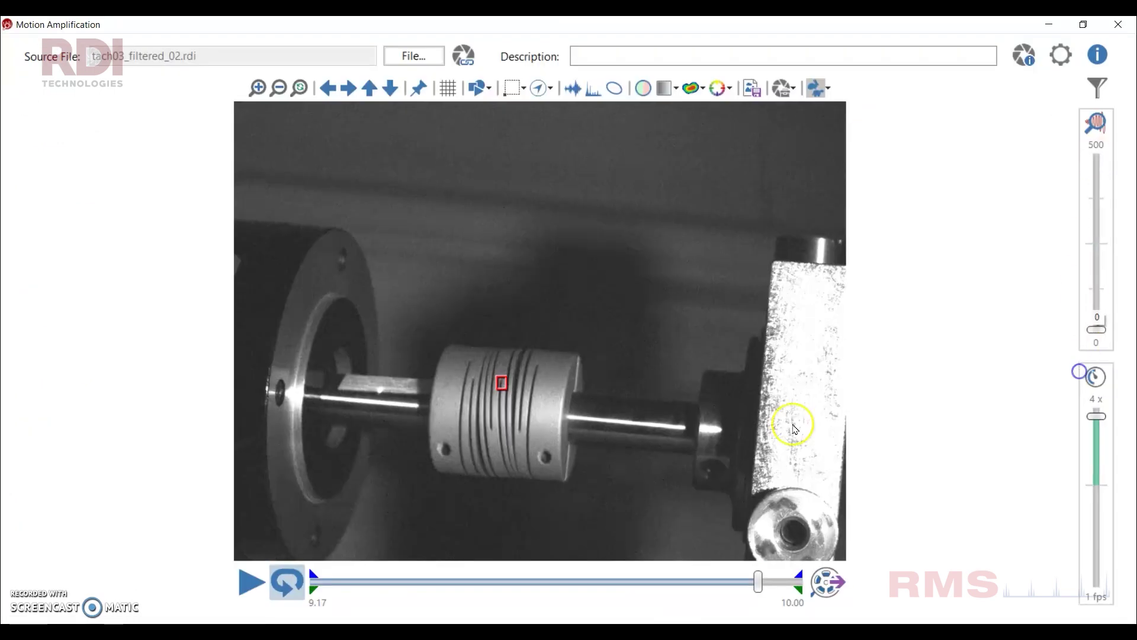
Replay the coupling recording from near its start with amplification raised to 500
{"action": "left_click", "coordinate": [336, 583]}
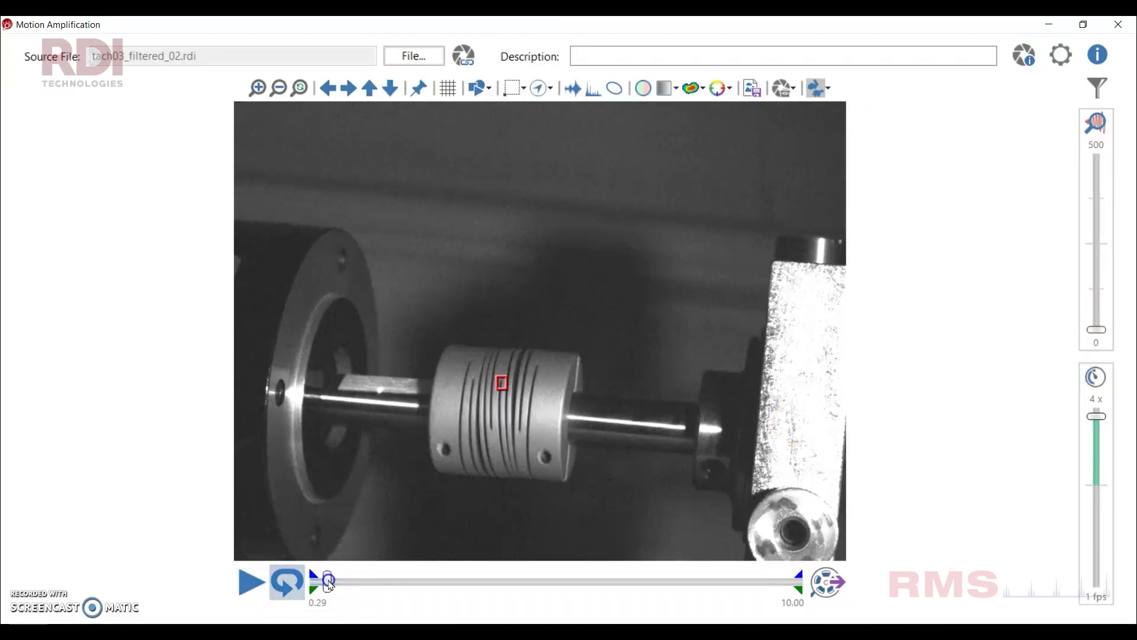
{"action": "left_click", "coordinate": [251, 582]}
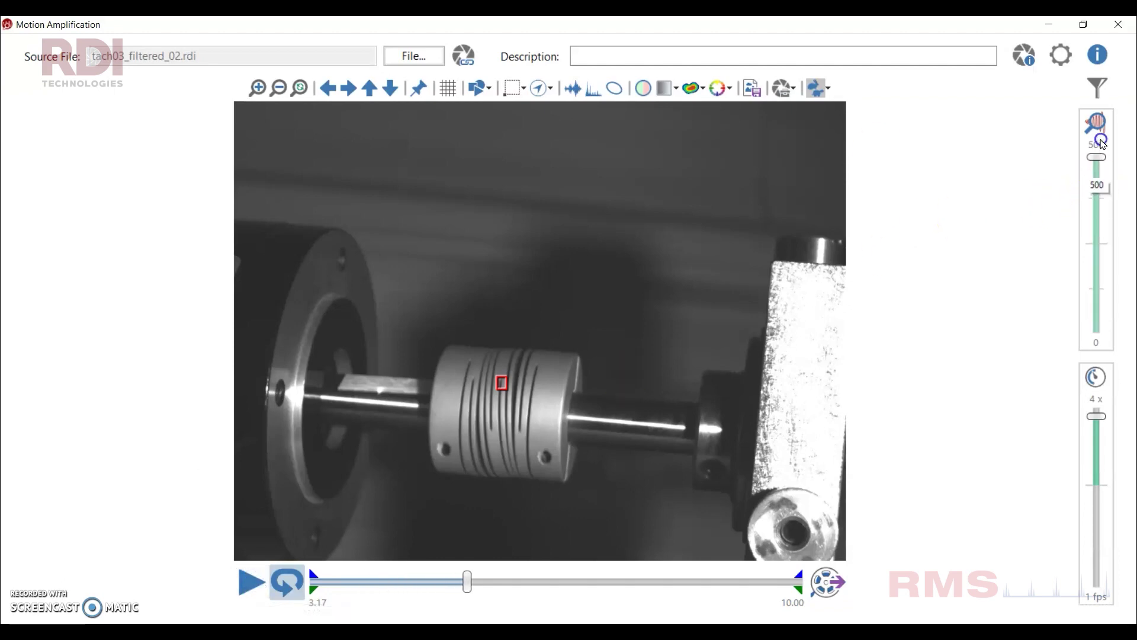
{"action": "left_click", "coordinate": [256, 587]}
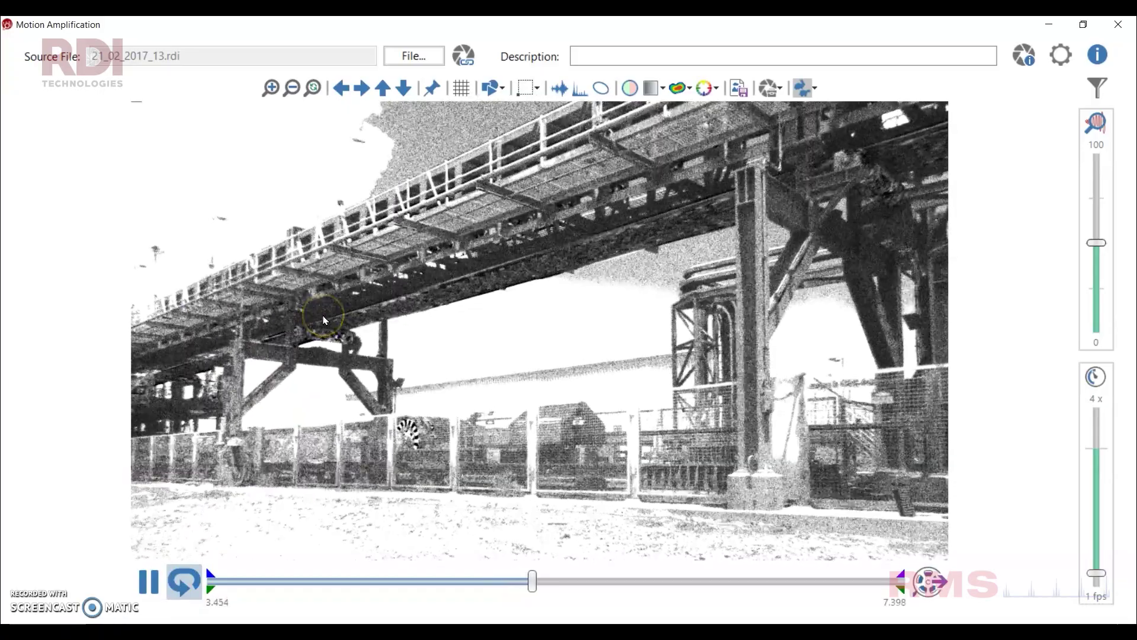
Pause the walkway video and set its phase map frequency of interest to 7.29 Hz
{"action": "left_click", "coordinate": [152, 582]}
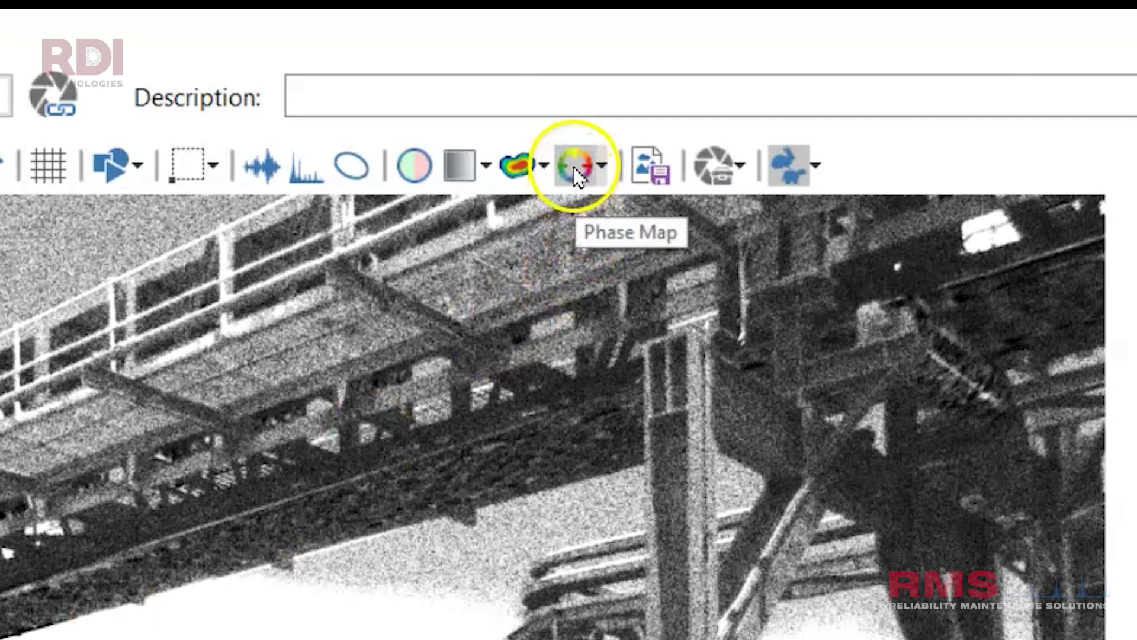
{"action": "left_click", "coordinate": [578, 169]}
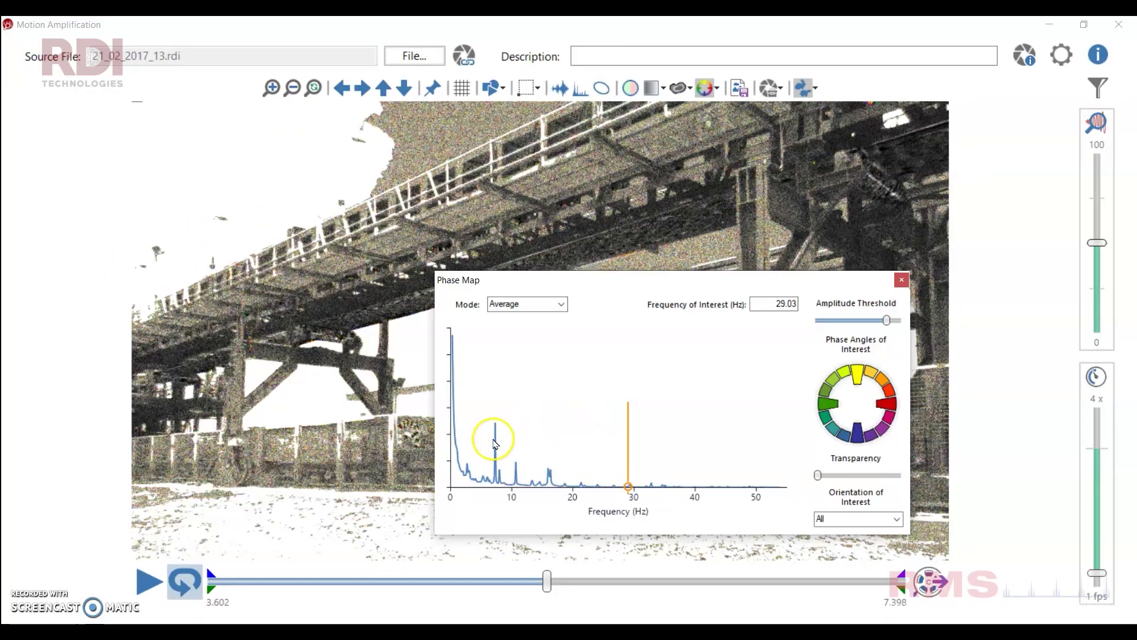
{"action": "left_click", "coordinate": [496, 441]}
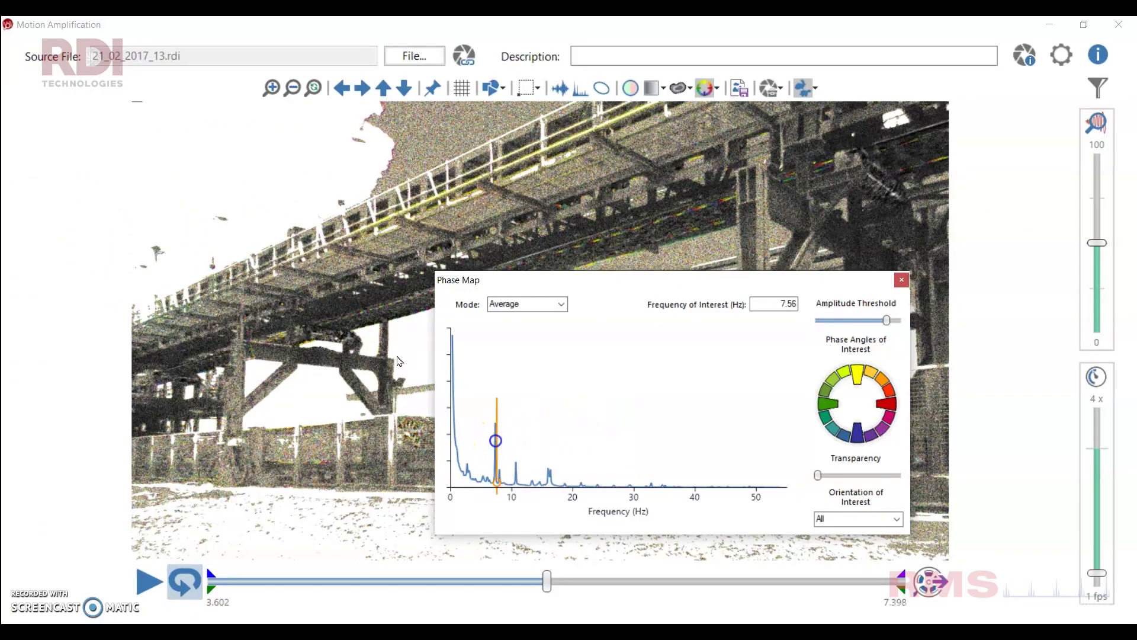
{"action": "left_click", "coordinate": [497, 445]}
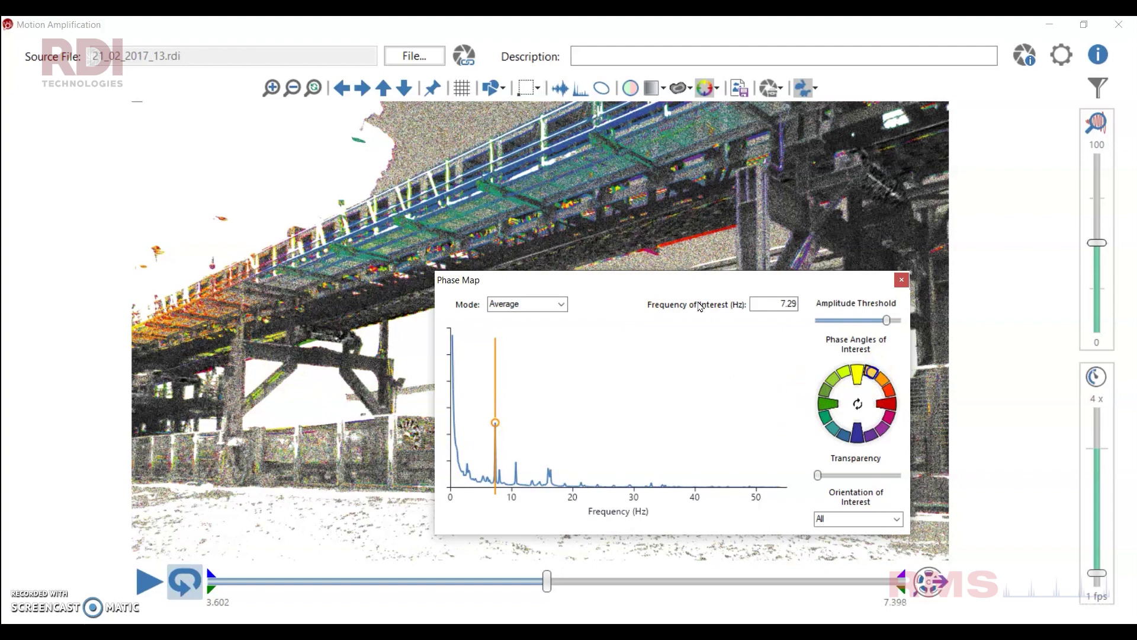
Limit the phase overlay to the yellow range, then add the dark blue phase angles
{"action": "left_click", "coordinate": [875, 378]}
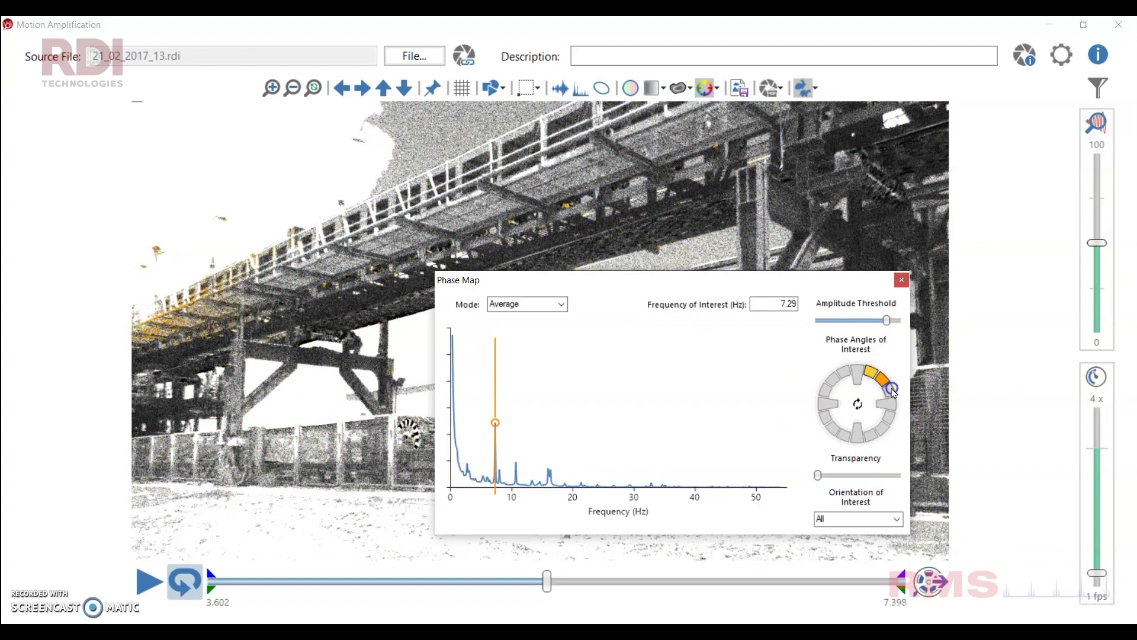
{"action": "left_click", "coordinate": [845, 434]}
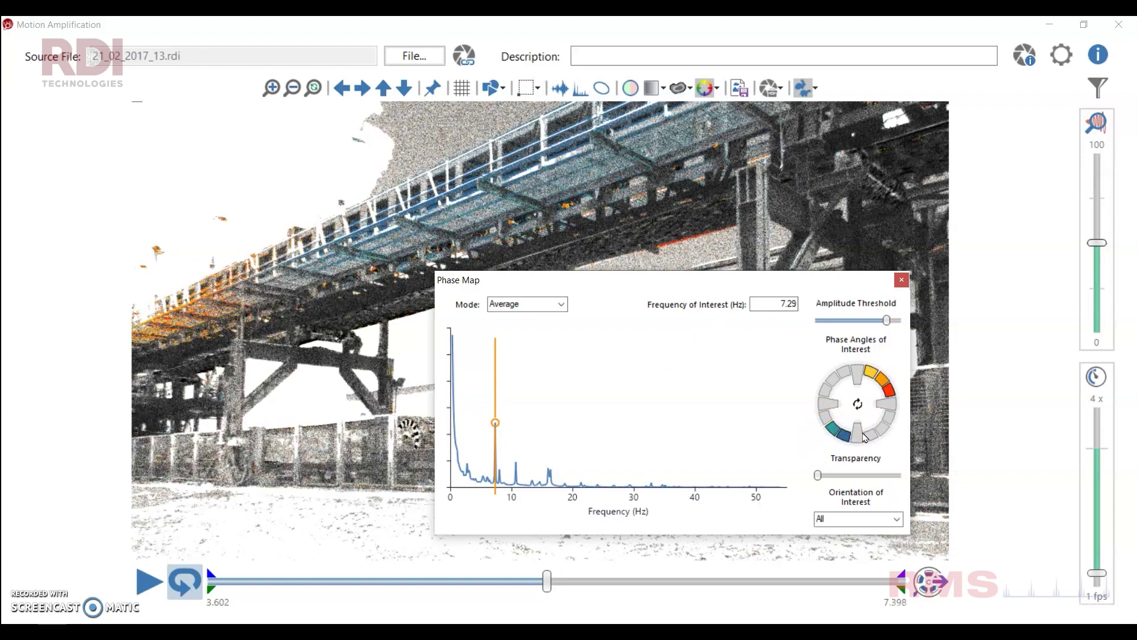
{"action": "left_click", "coordinate": [858, 434]}
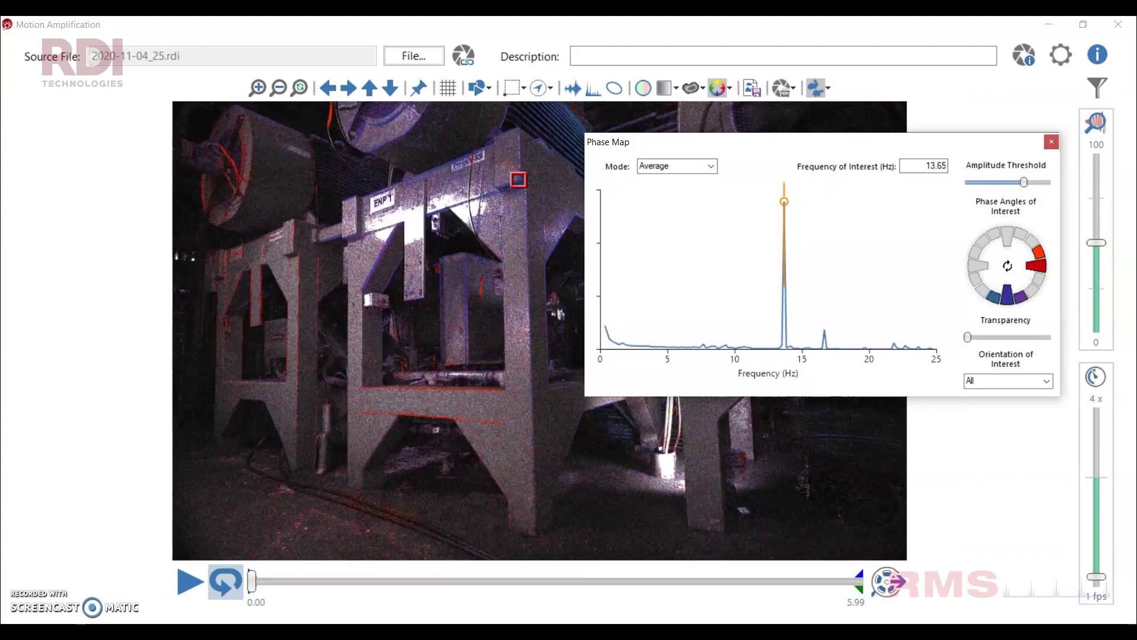
Resume the machine frame video, toggle its phase colour overlay, then stop playback
{"action": "left_click", "coordinate": [191, 583]}
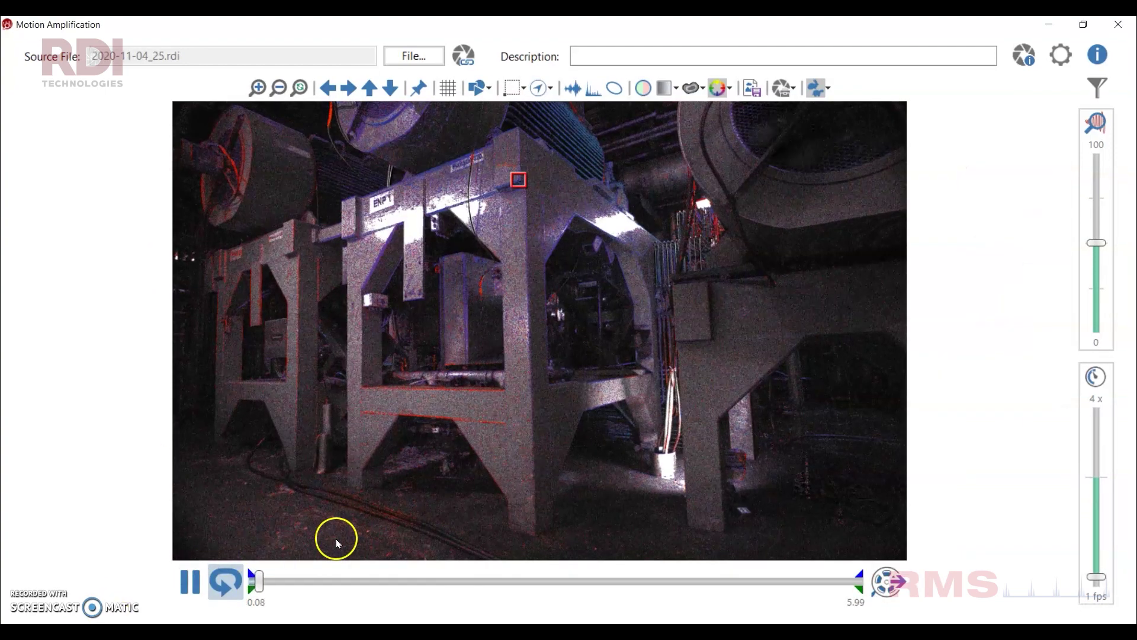
{"action": "left_click", "coordinate": [718, 88]}
{"action": "left_click", "coordinate": [718, 88]}
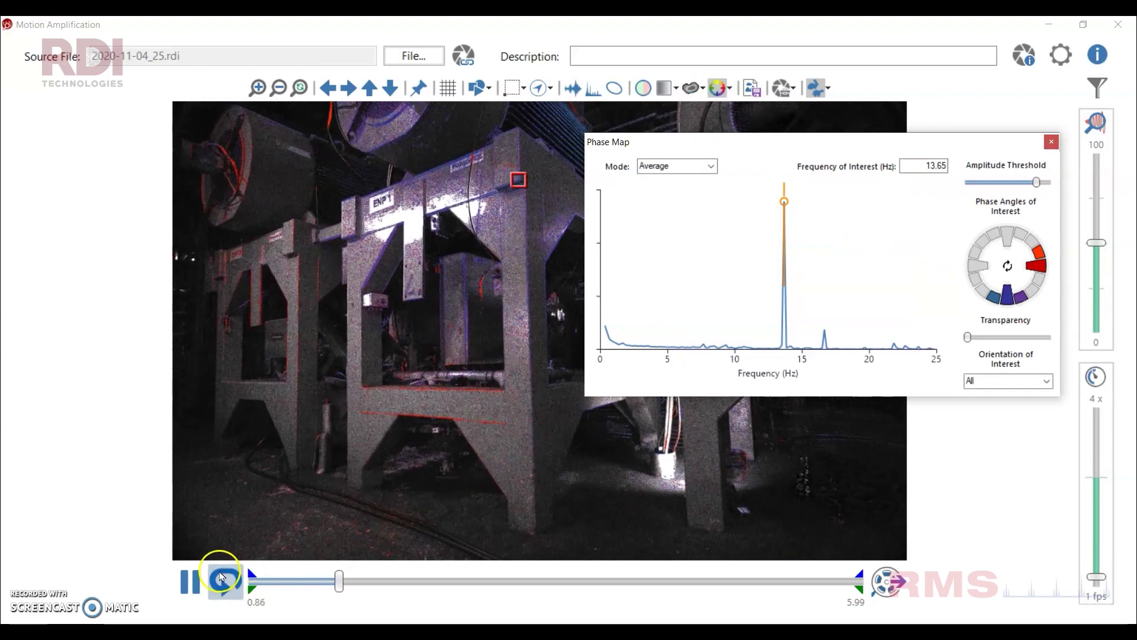
{"action": "left_click", "coordinate": [222, 580]}
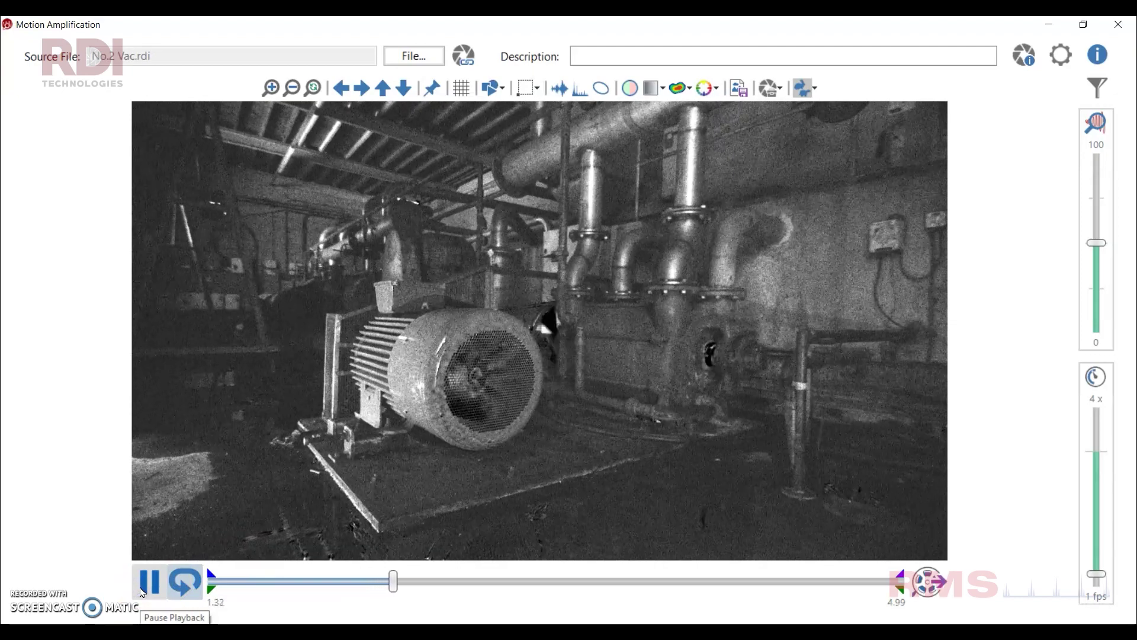
Play the vacuum pump motor recording with its 24.78 Hz phase colours shown
{"action": "left_click", "coordinate": [148, 581]}
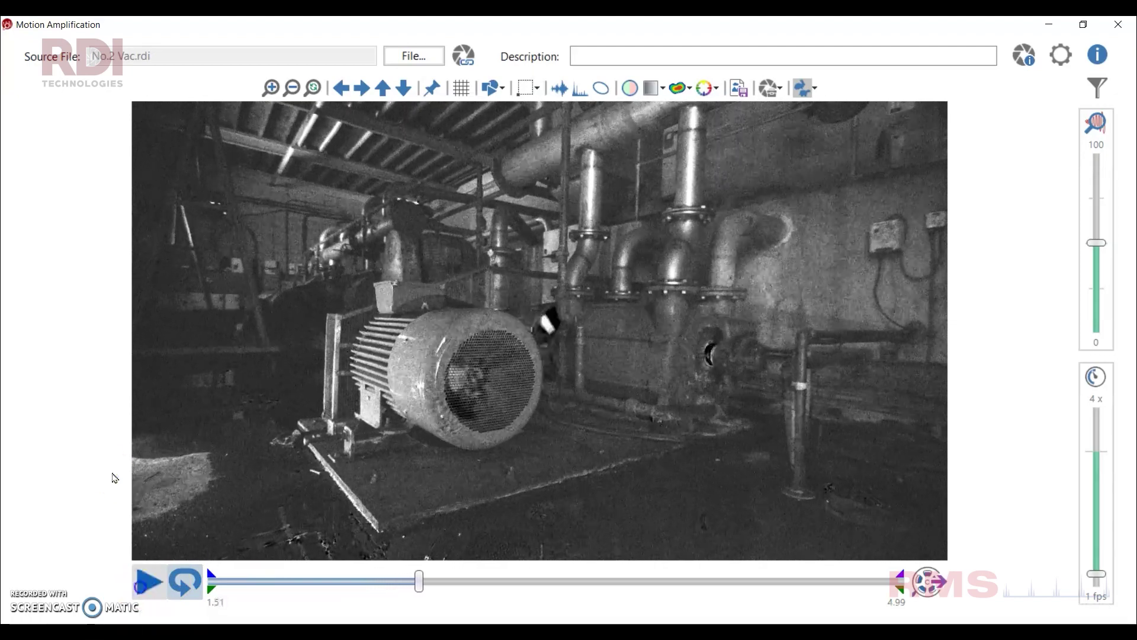
{"action": "left_click", "coordinate": [706, 89]}
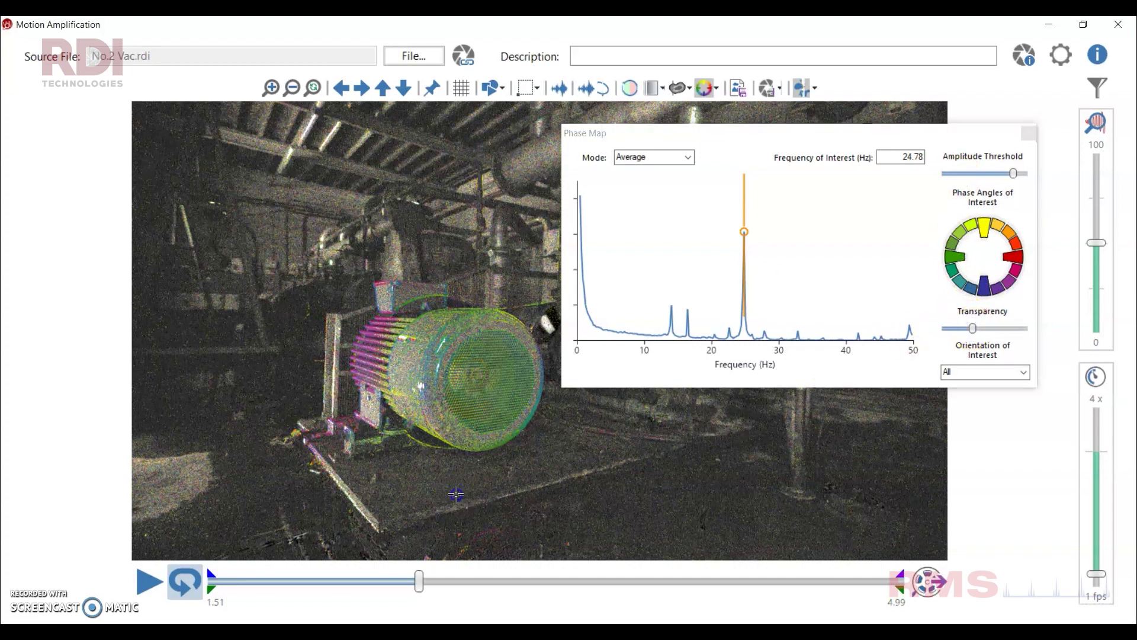
{"action": "left_click", "coordinate": [147, 578]}
{"action": "left_click", "coordinate": [143, 574]}
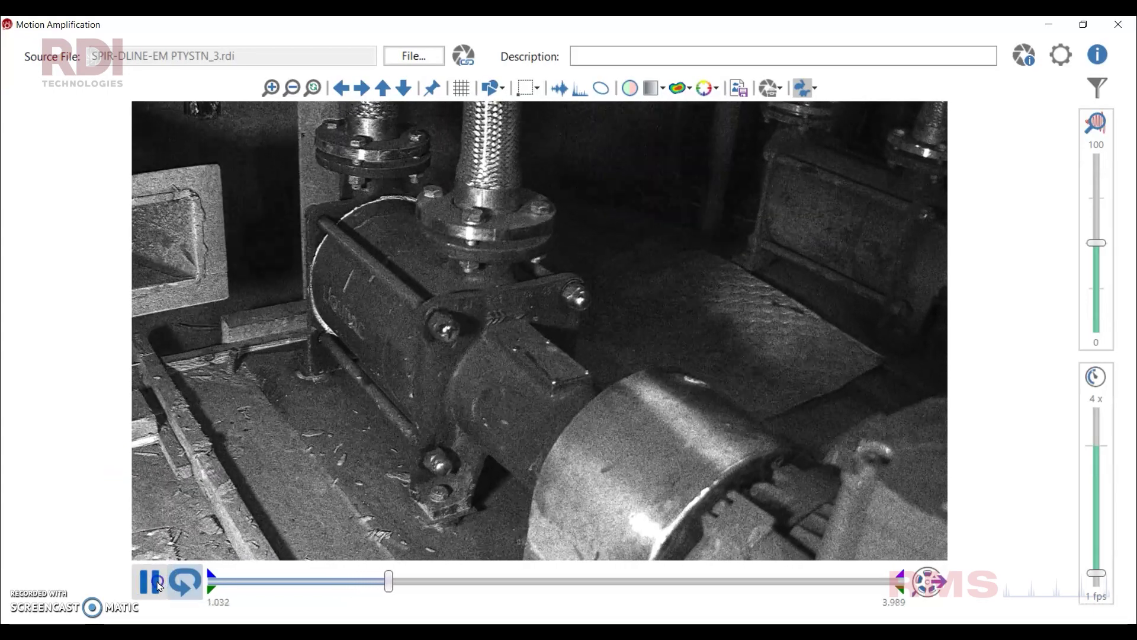
Create a stabilized copy of the SPIR-DLINE-EM PTYSTN_3 pump recording
{"action": "left_click", "coordinate": [151, 583]}
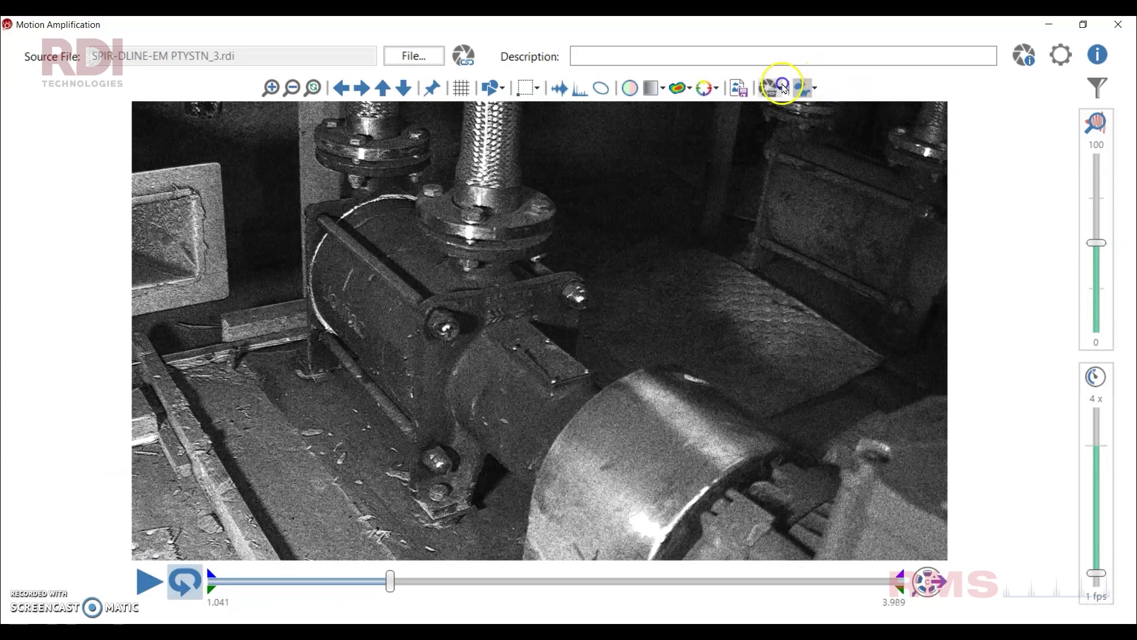
{"action": "left_click", "coordinate": [782, 86]}
{"action": "left_click", "coordinate": [818, 141]}
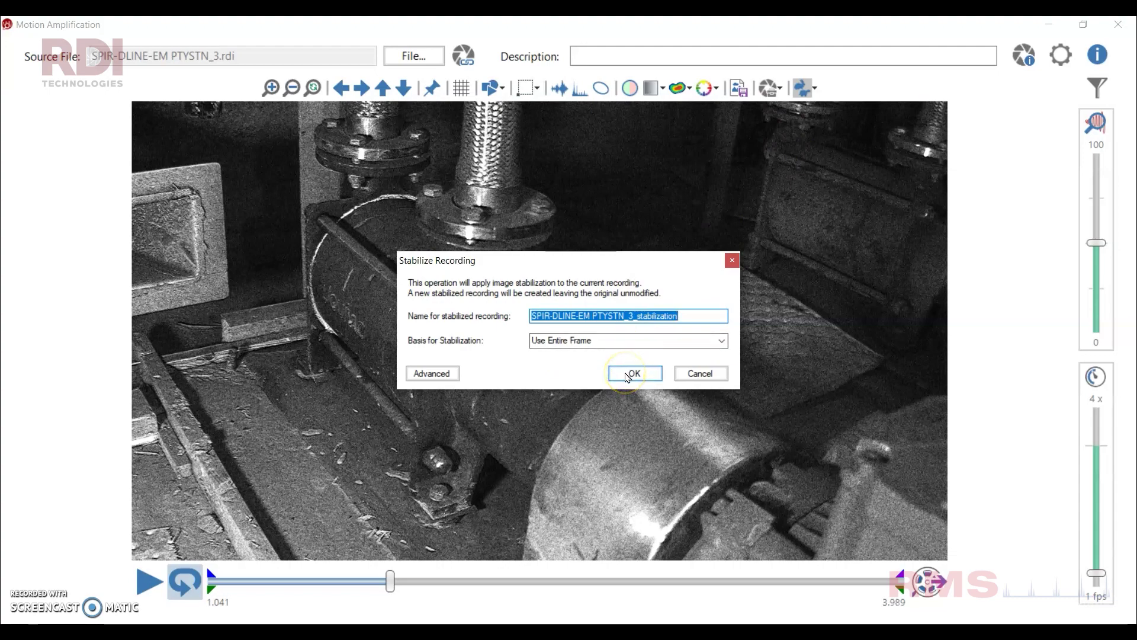
{"action": "left_click", "coordinate": [628, 374]}
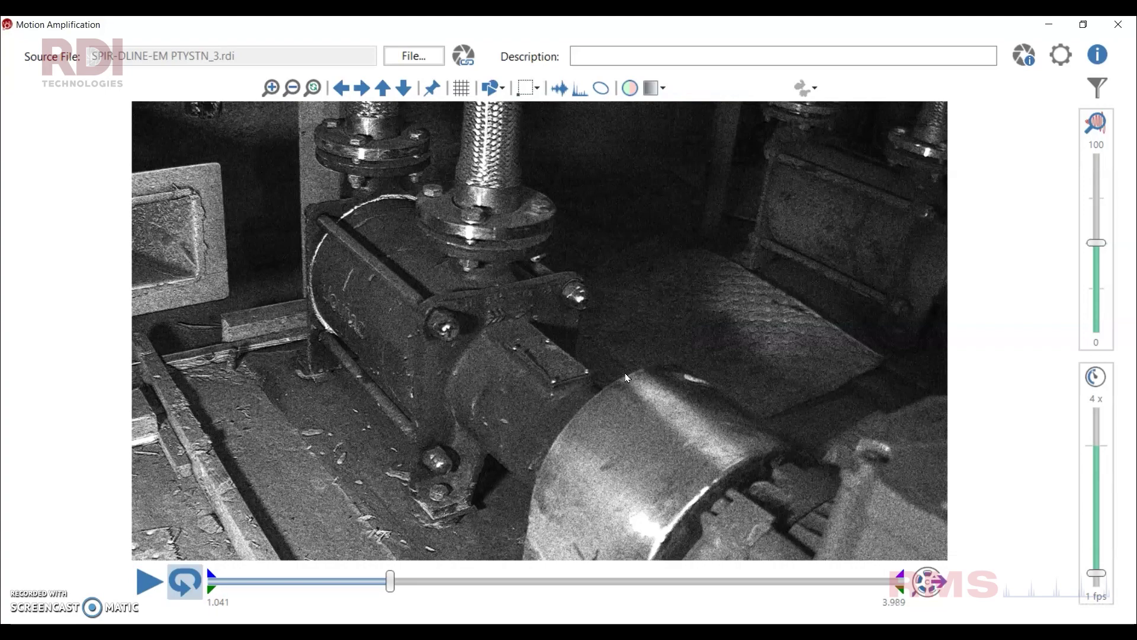
Play and pause the stabilized recording, then measure the spectrum at a pump point
{"action": "left_click", "coordinate": [148, 581]}
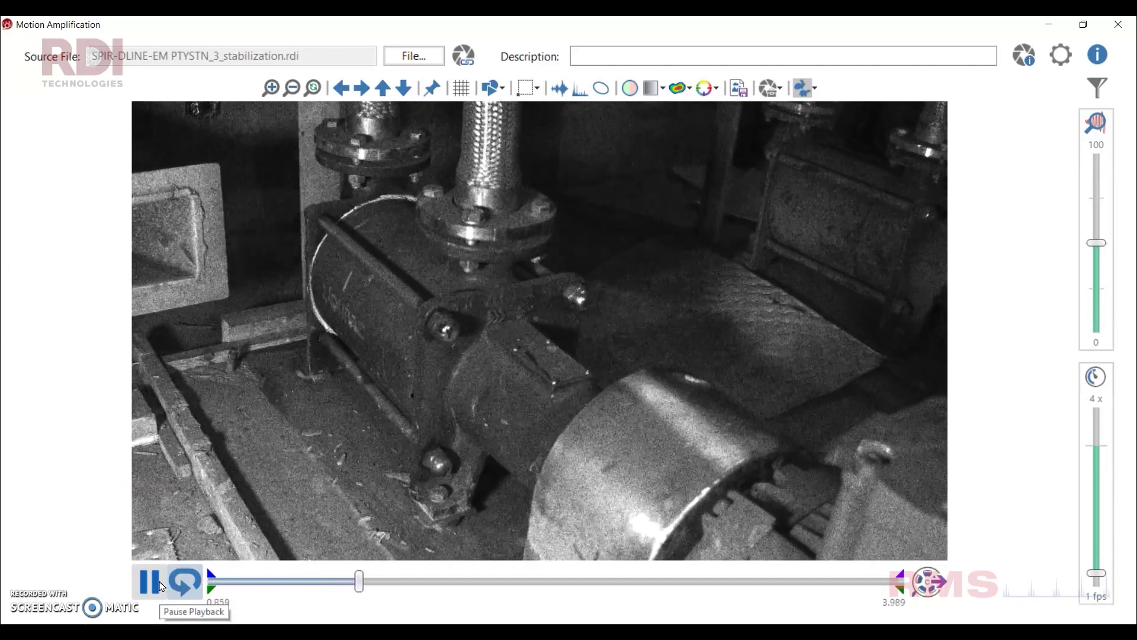
{"action": "left_click", "coordinate": [151, 582]}
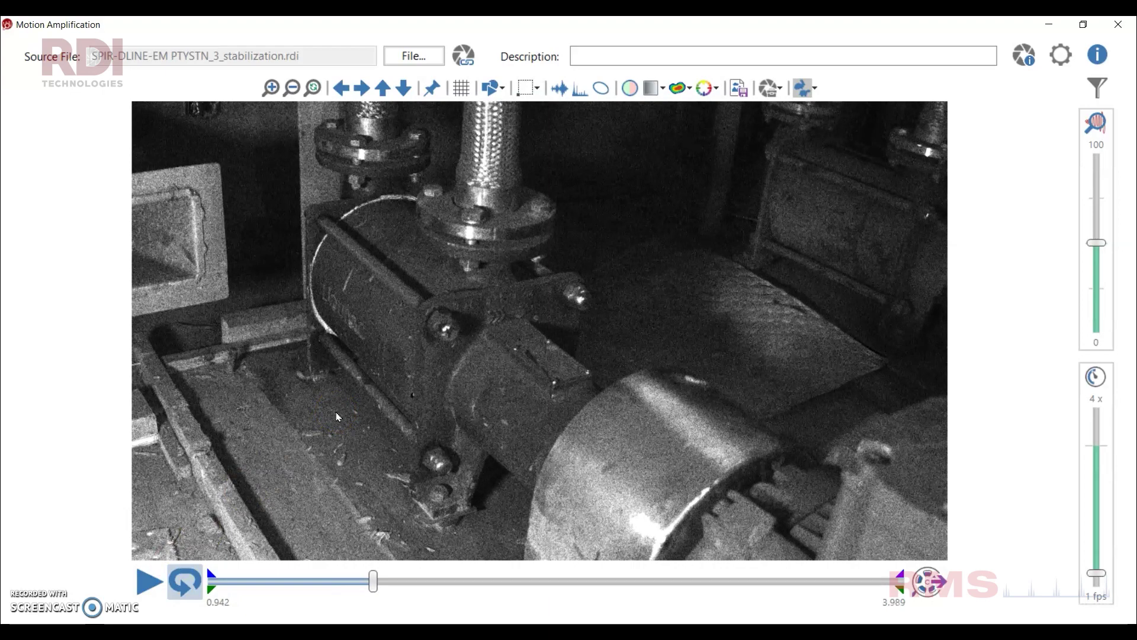
{"action": "left_click", "coordinate": [438, 322]}
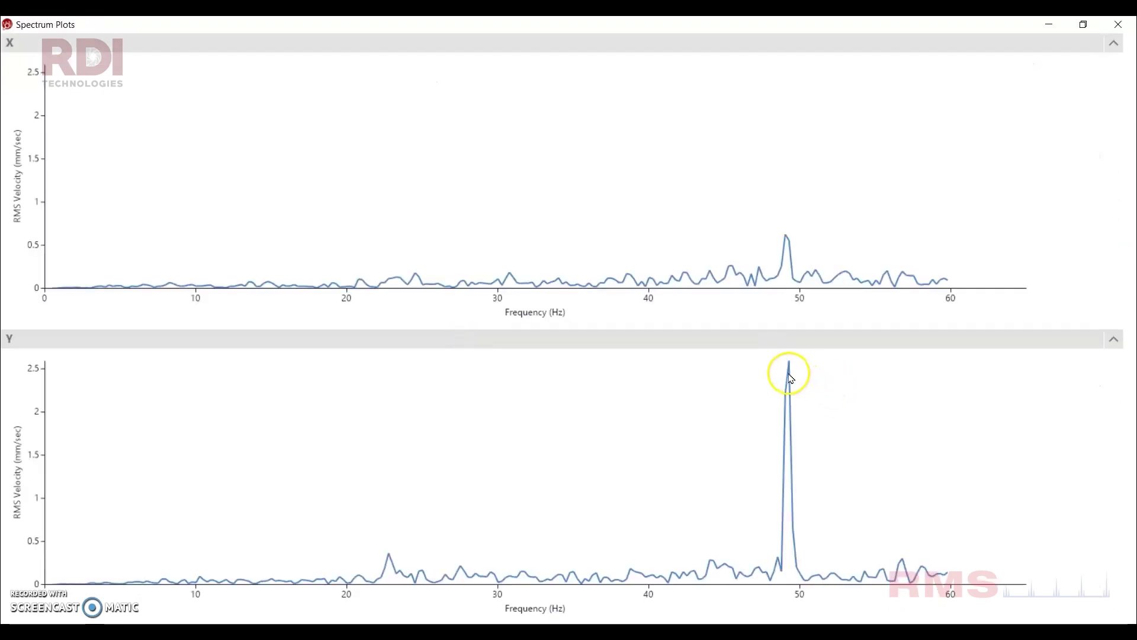
Filter around the 49 Hz peak with a 48.158–50.41 Hz bandpass and play the result
{"action": "right_click", "coordinate": [789, 374]}
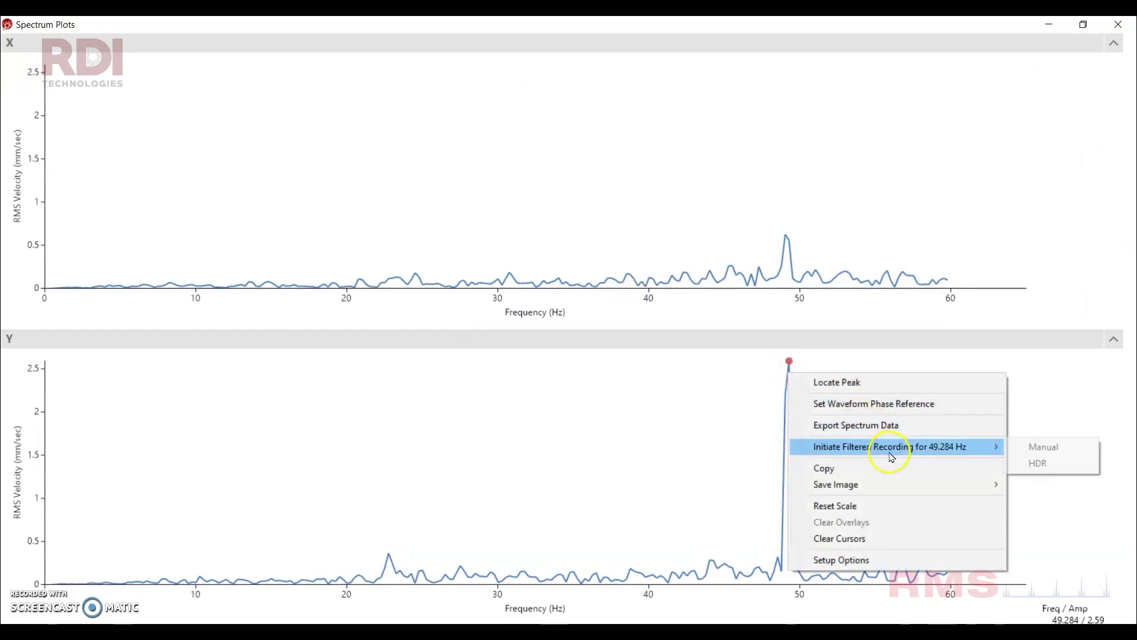
{"action": "left_click", "coordinate": [1021, 451]}
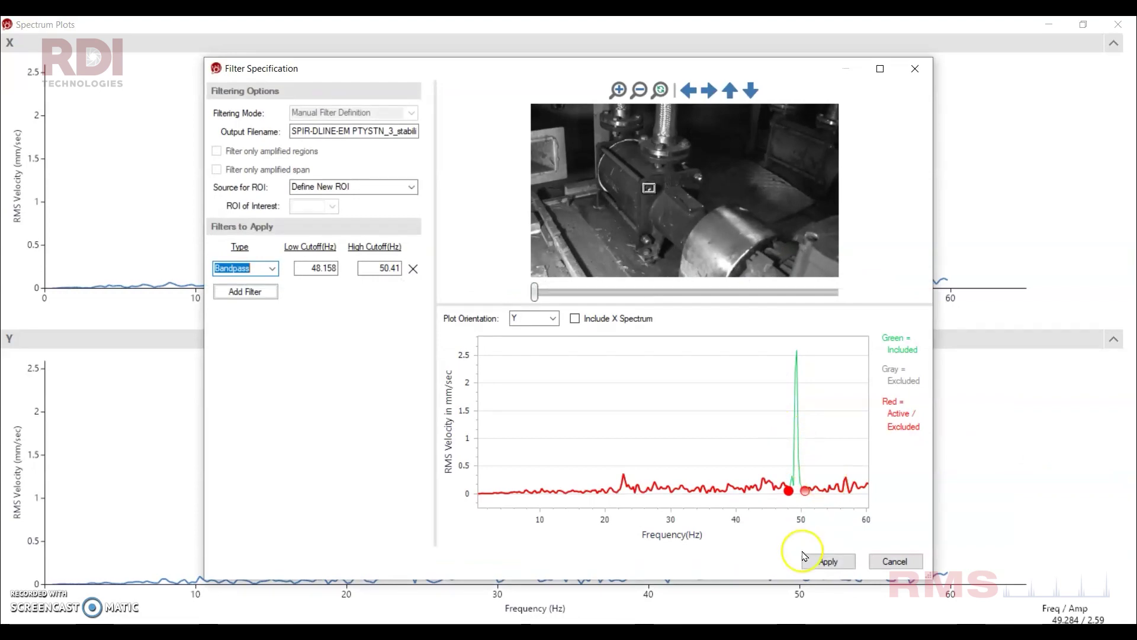
{"action": "left_click", "coordinate": [818, 561]}
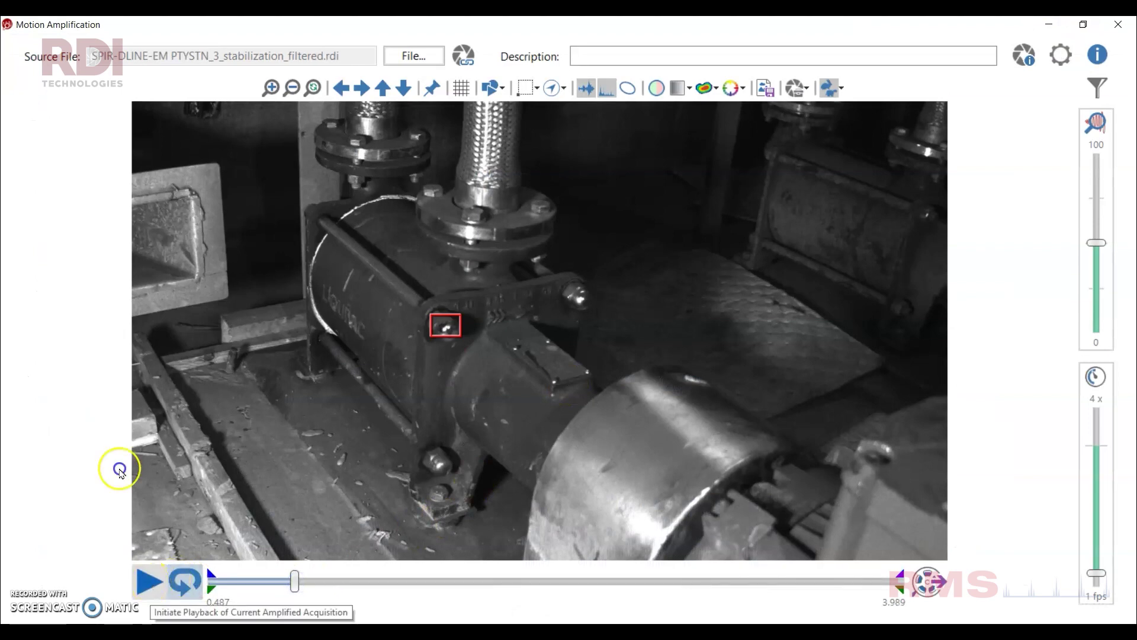
{"action": "left_click", "coordinate": [150, 582]}
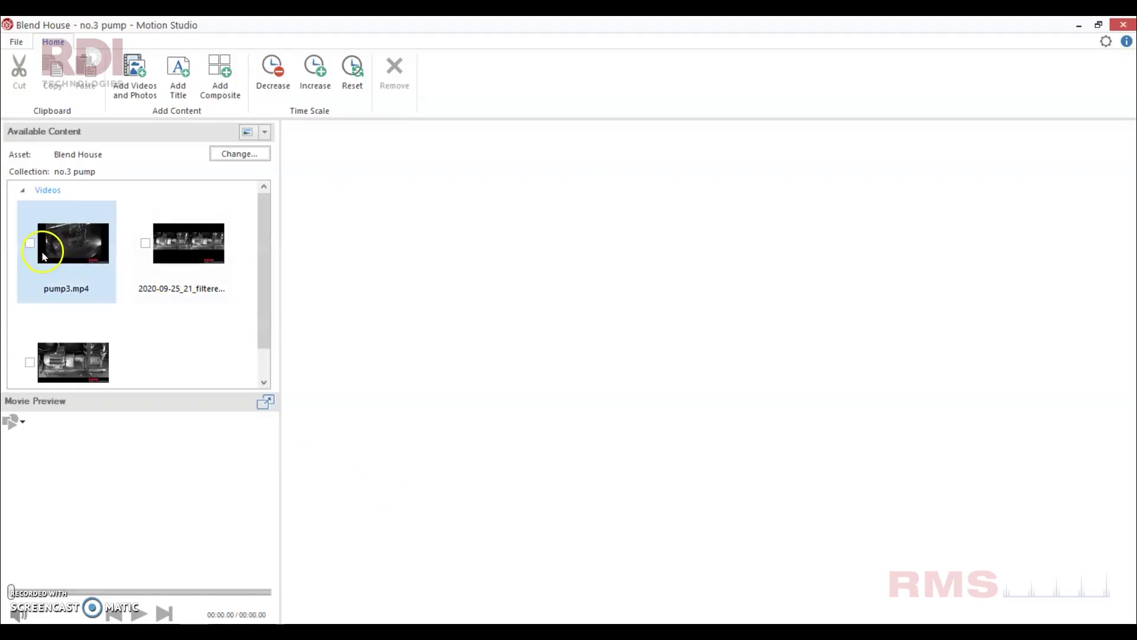
Add pump3.mp4 and the other two videos to the movie, then load the Audio Editor
{"action": "left_click", "coordinate": [29, 242]}
{"action": "left_click", "coordinate": [148, 243]}
{"action": "left_click", "coordinate": [30, 361]}
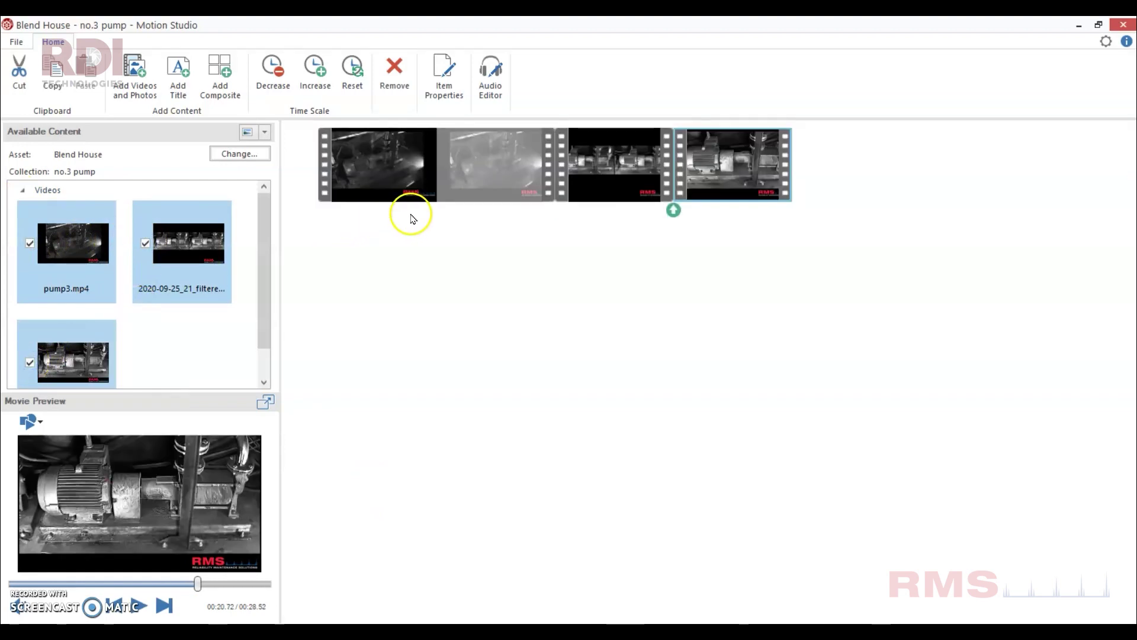
{"action": "left_click", "coordinate": [493, 85]}
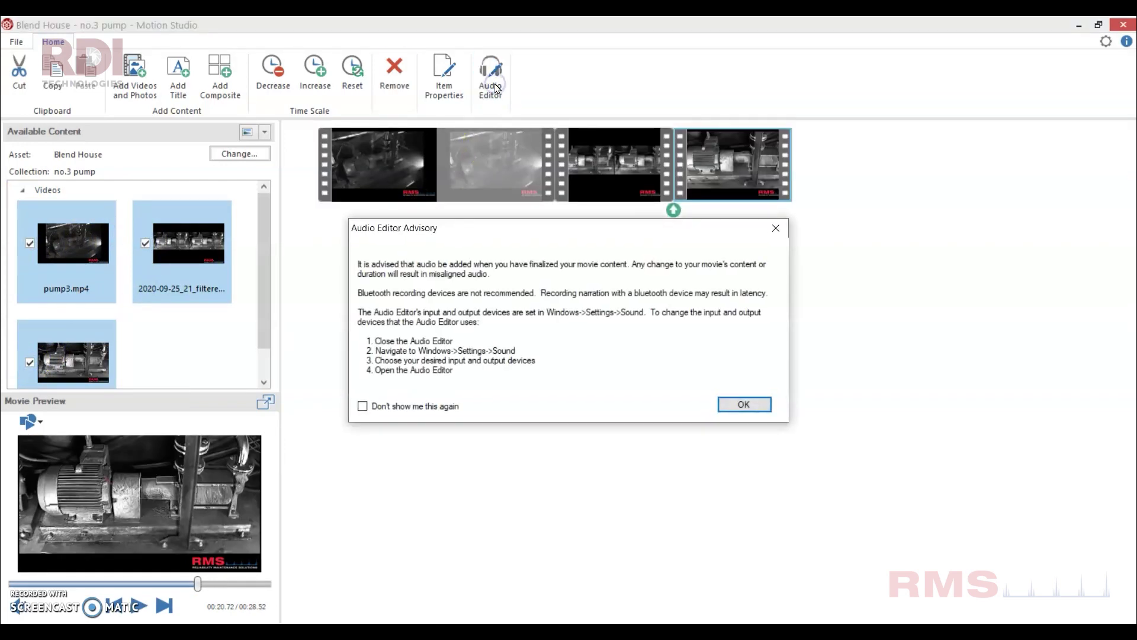
{"action": "left_click", "coordinate": [747, 405]}
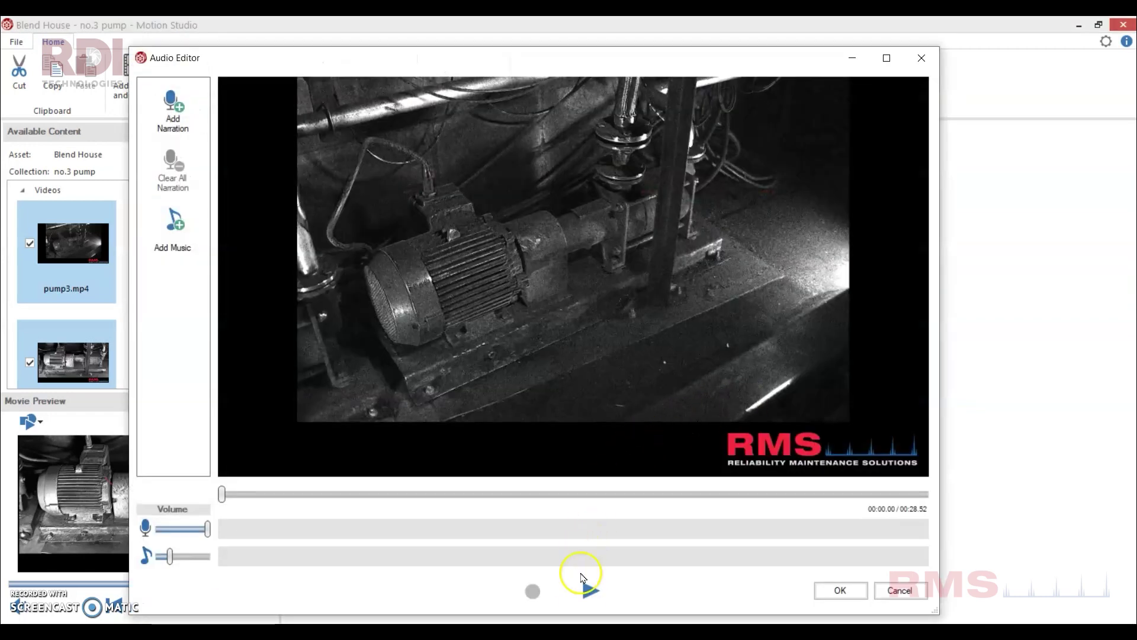
Preview the movie, then record a narration clip starting at about 4.5 seconds
{"action": "left_click", "coordinate": [590, 591]}
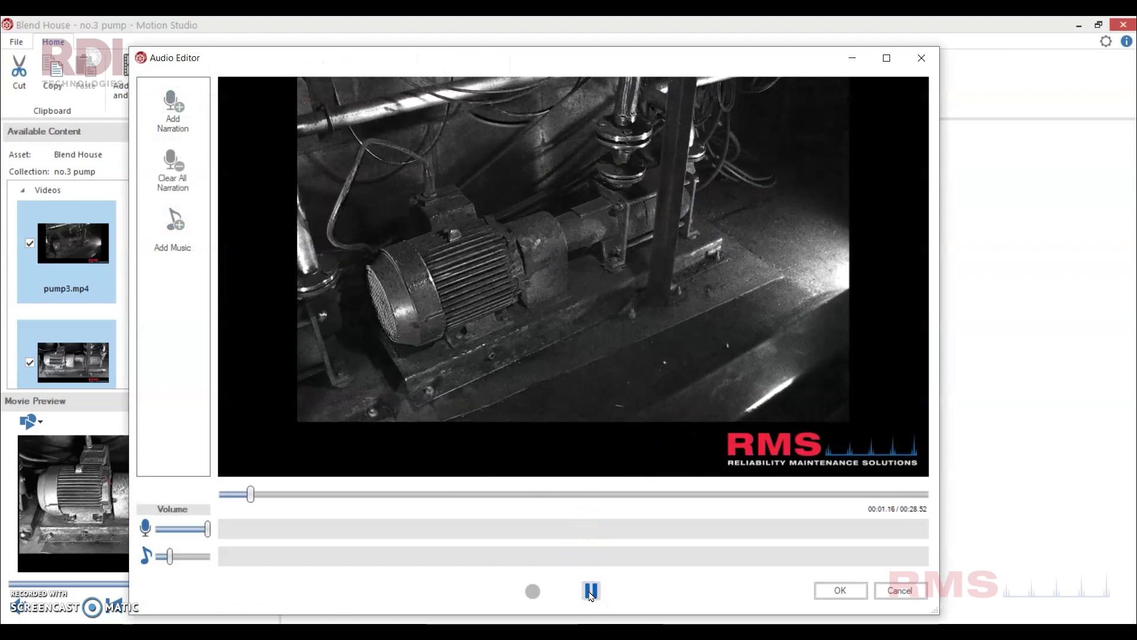
{"action": "key", "text": "space"}
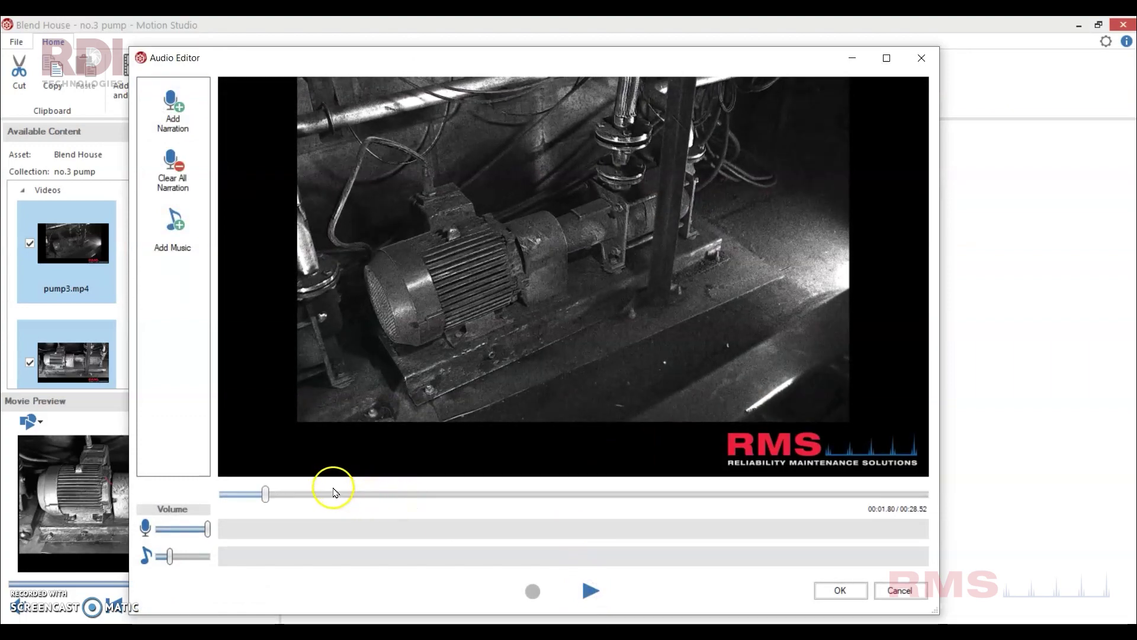
{"action": "left_click", "coordinate": [336, 493]}
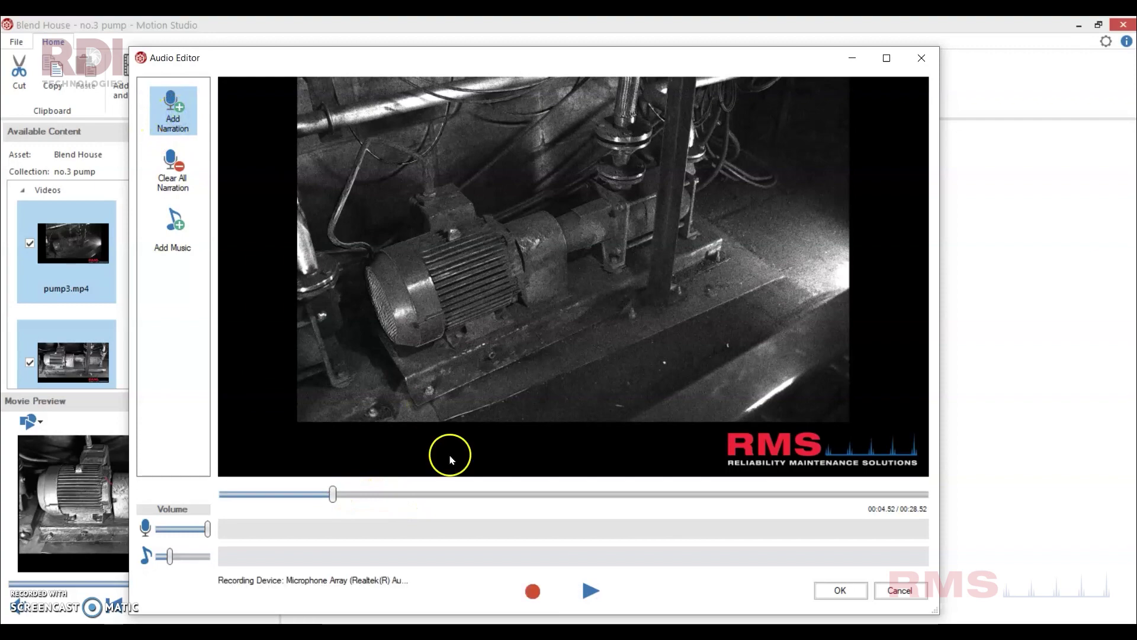
{"action": "left_click", "coordinate": [533, 590]}
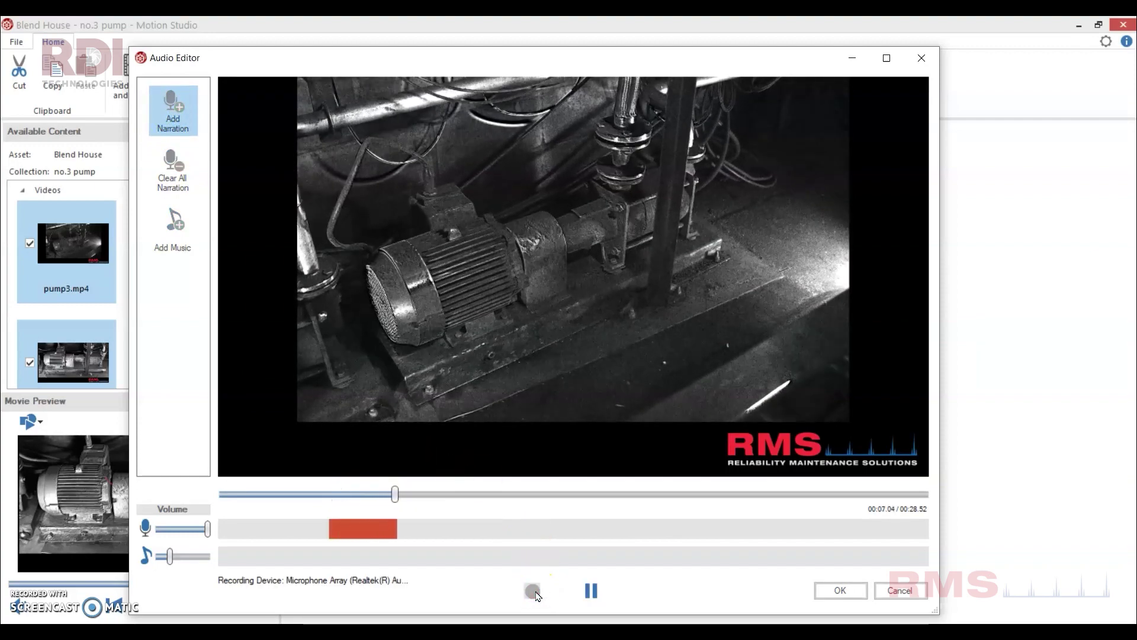
{"action": "left_click", "coordinate": [591, 590]}
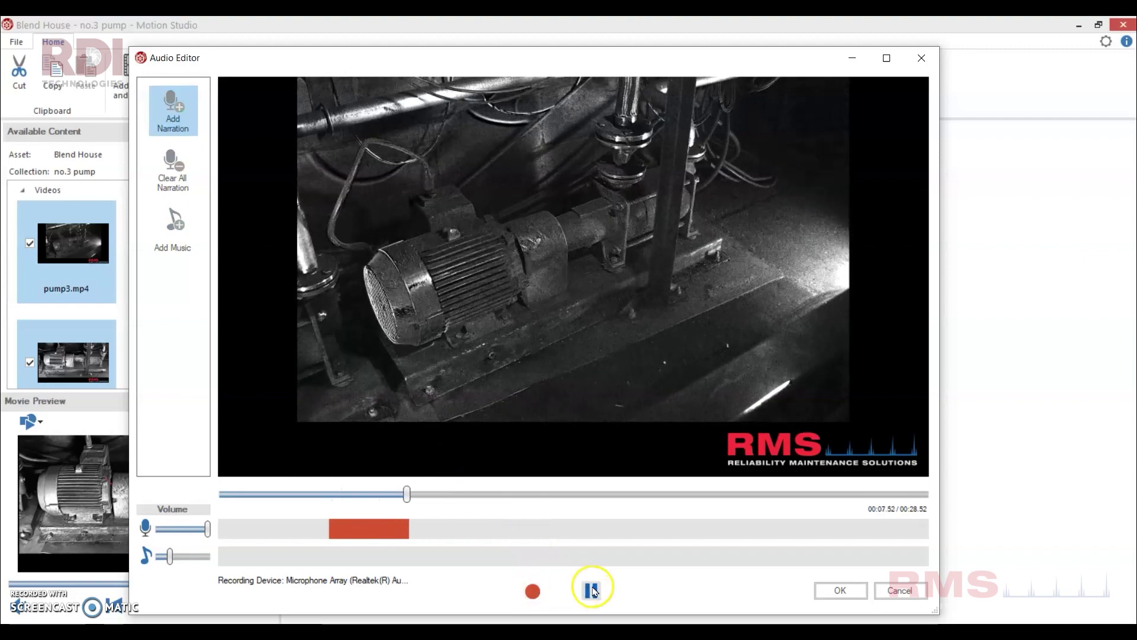
Record a second narration clip starting at about 13 seconds
{"action": "left_click", "coordinate": [547, 493]}
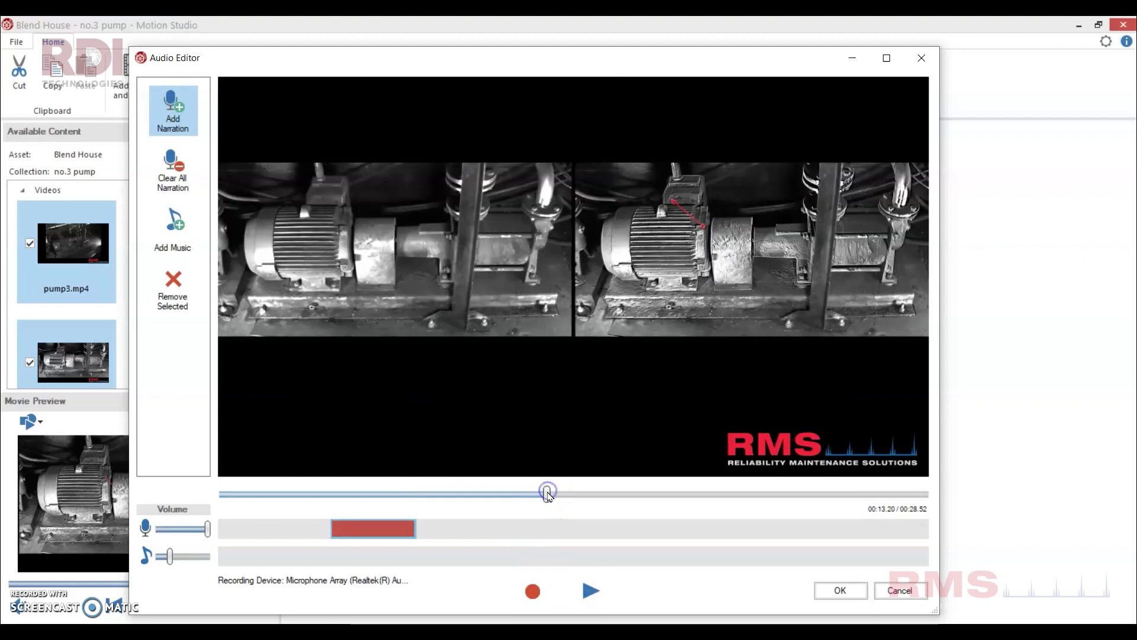
{"action": "left_click", "coordinate": [532, 591]}
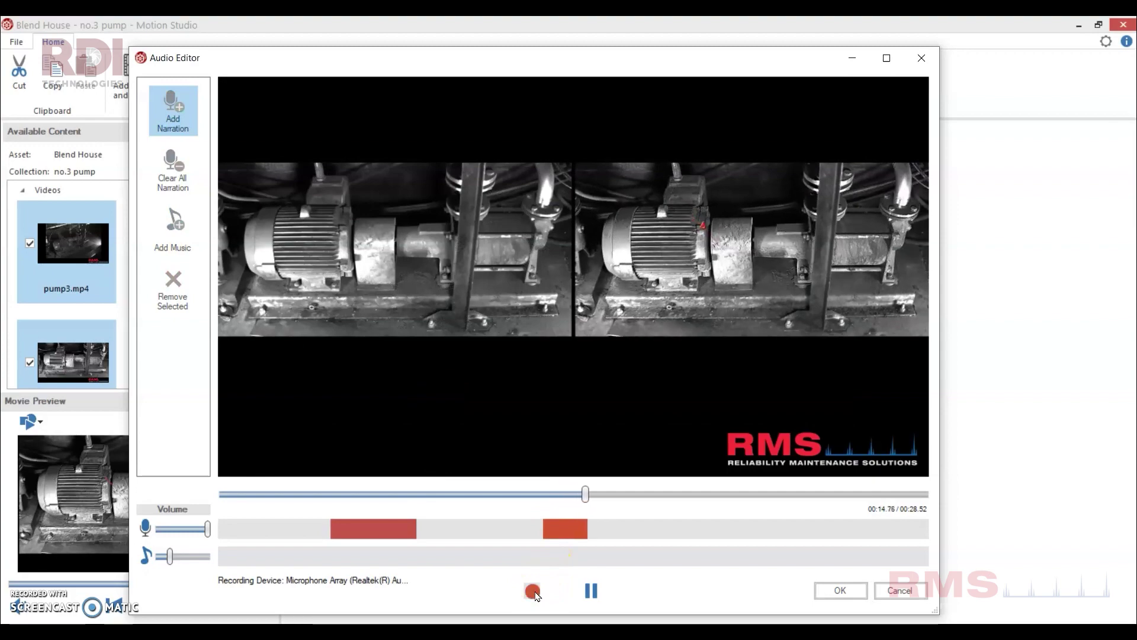
{"action": "left_click", "coordinate": [591, 590]}
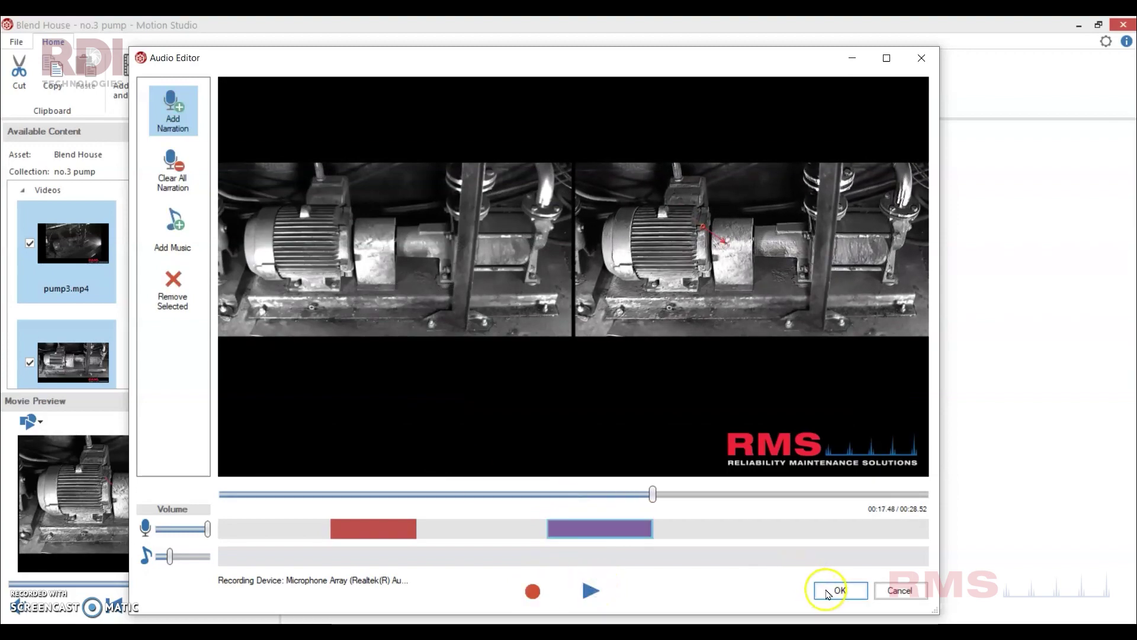